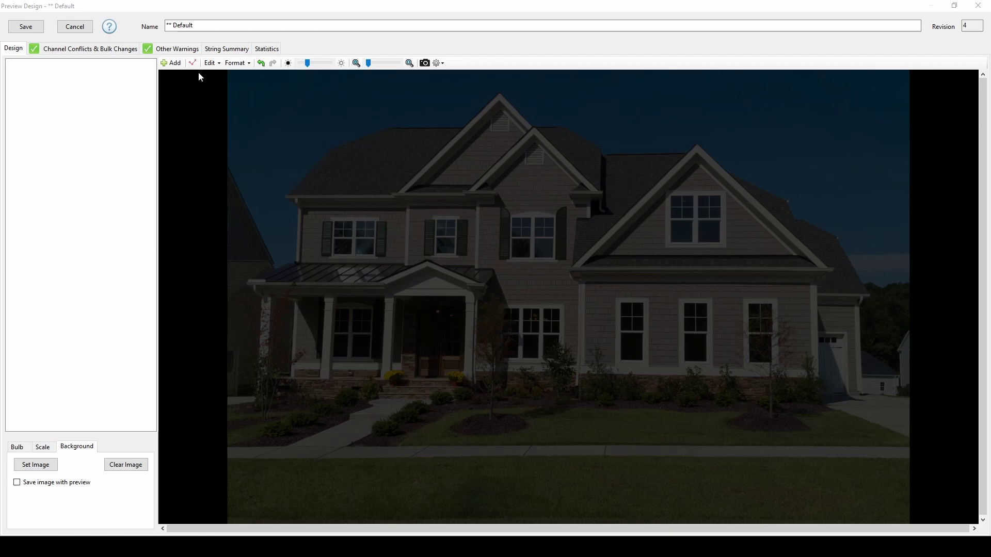
- Browse the add options and start a new prop from built-in shapes
{"action": "left_click", "coordinate": [172, 62]}
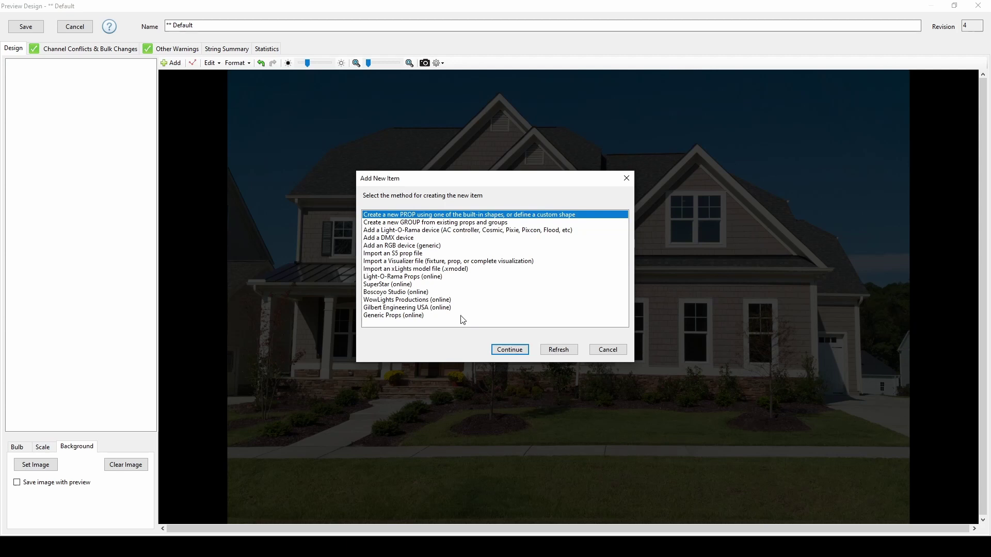
{"action": "left_click", "coordinate": [439, 277]}
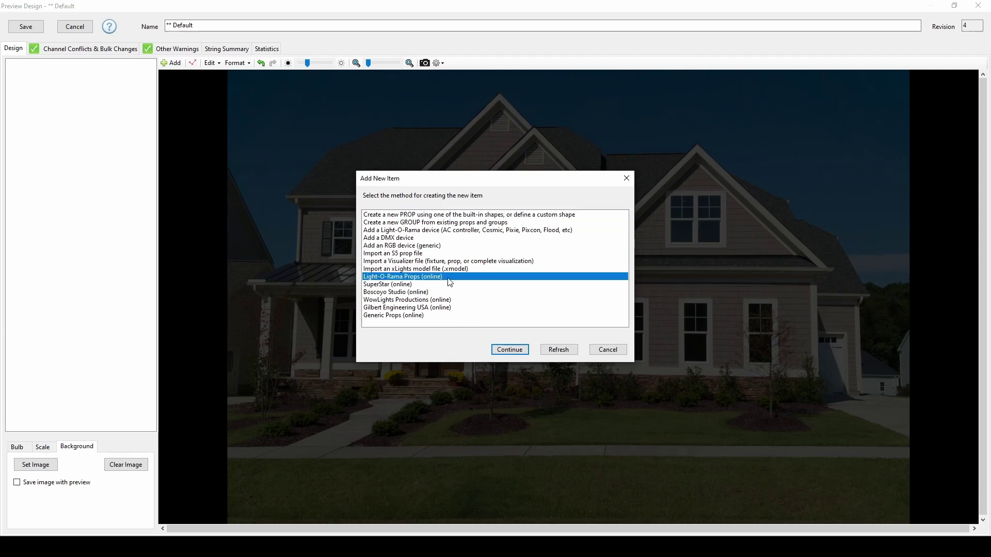
{"action": "left_click", "coordinate": [422, 254]}
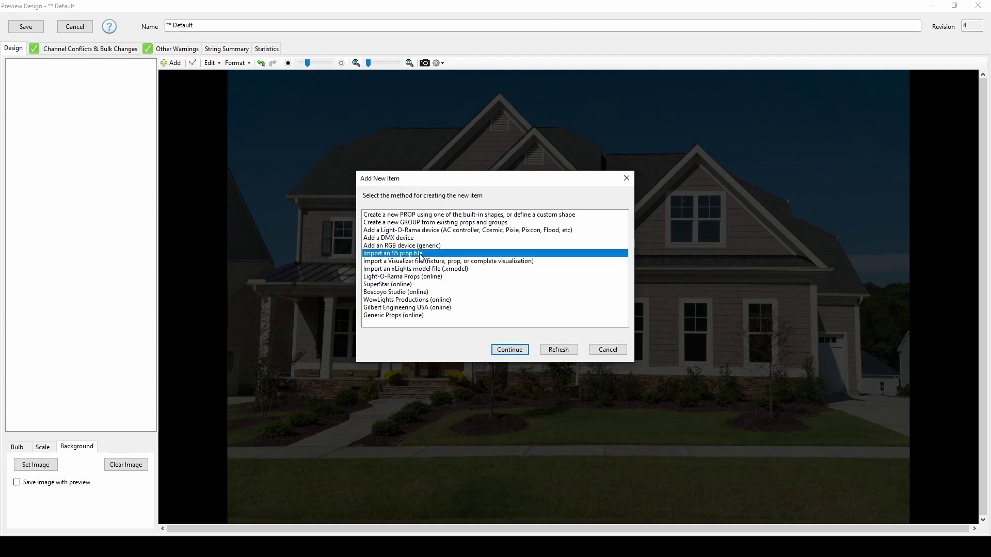
{"action": "left_click", "coordinate": [480, 263]}
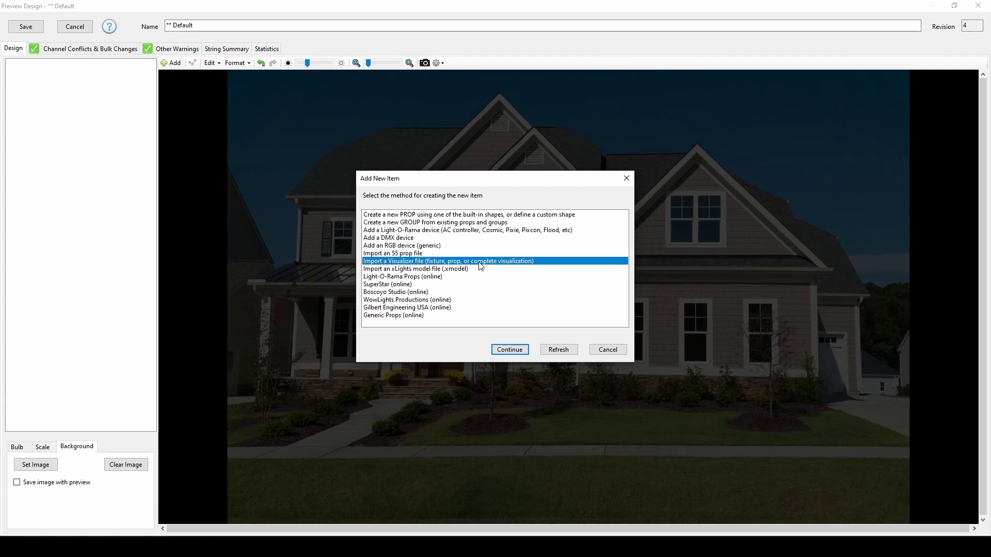
{"action": "left_click", "coordinate": [501, 216]}
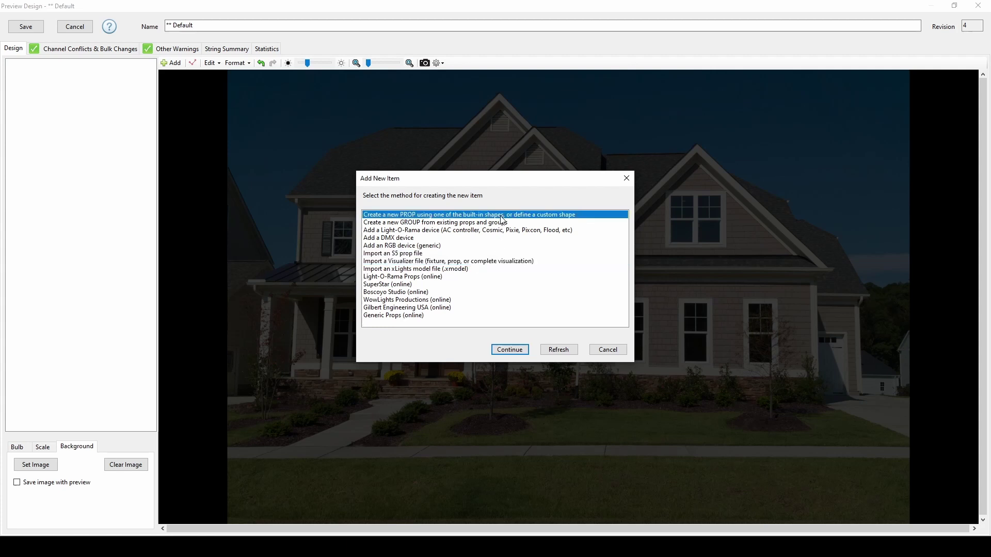
{"action": "double_click", "coordinate": [501, 217]}
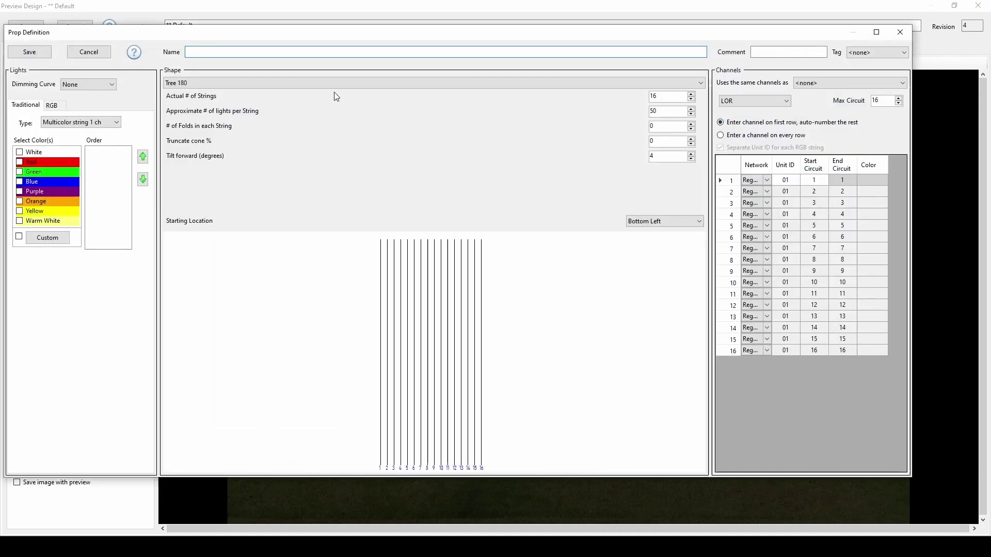
- Define a Tree 180 prop named Tree with red and green strings of 25 lights
{"action": "left_click", "coordinate": [334, 83]}
{"action": "scroll", "coordinate": [335, 108], "scroll_direction": "down", "scroll_amount": 2}
{"action": "scroll", "coordinate": [335, 112], "scroll_direction": "up", "scroll_amount": 3}
{"action": "scroll", "coordinate": [336, 113], "scroll_direction": "down", "scroll_amount": 3}
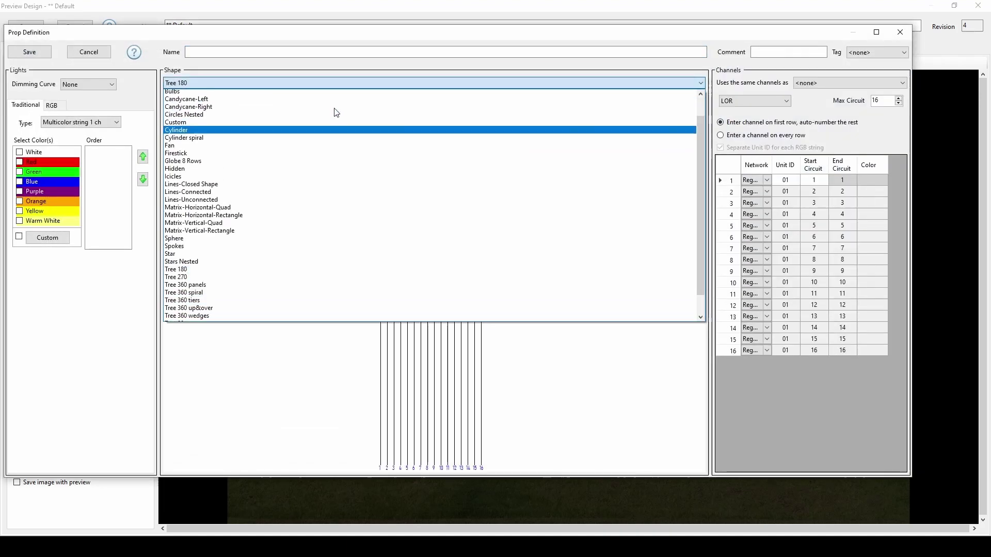
{"action": "scroll", "coordinate": [332, 105], "scroll_direction": "down", "scroll_amount": 2}
{"action": "left_click", "coordinate": [329, 100]}
{"action": "left_click", "coordinate": [243, 52]}
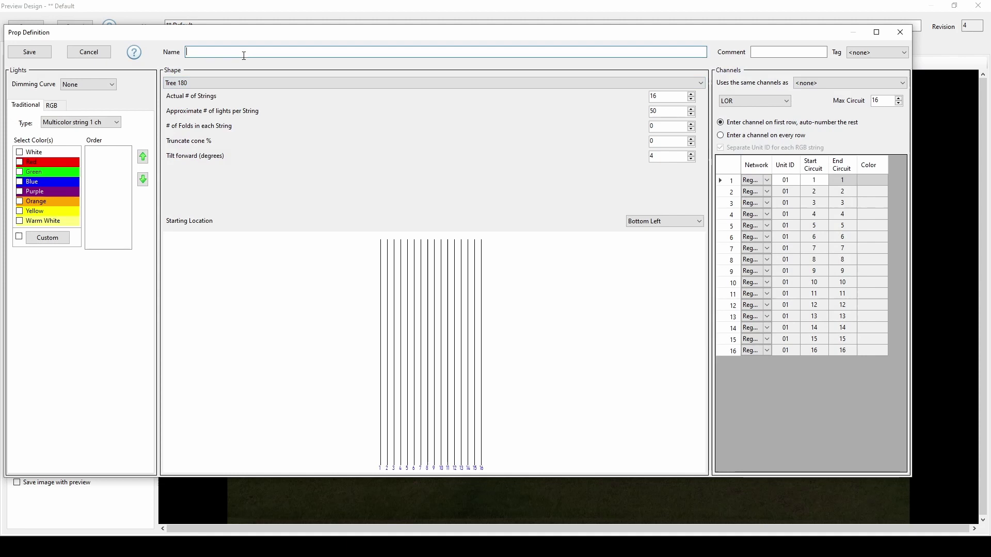
{"action": "type", "text": "Tree"}
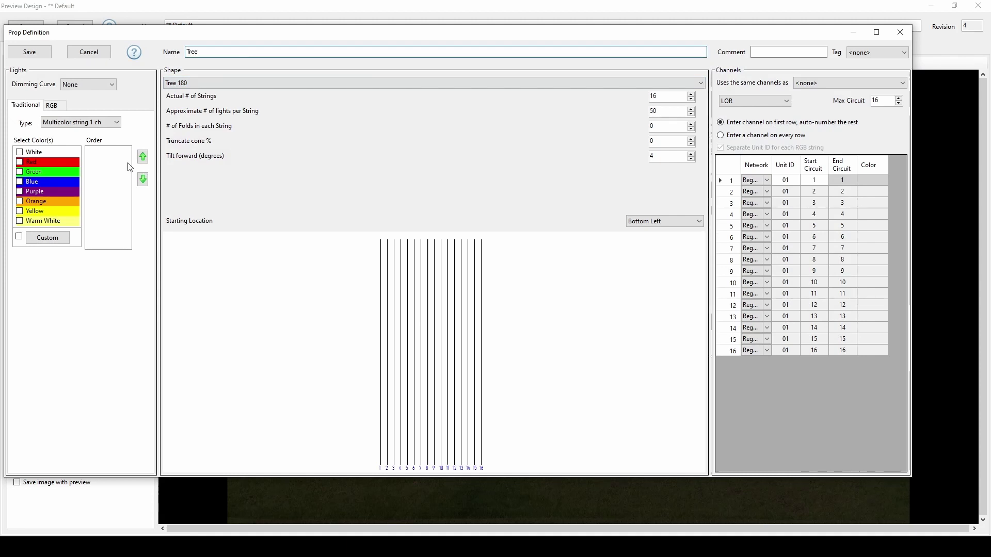
{"action": "left_click", "coordinate": [20, 162]}
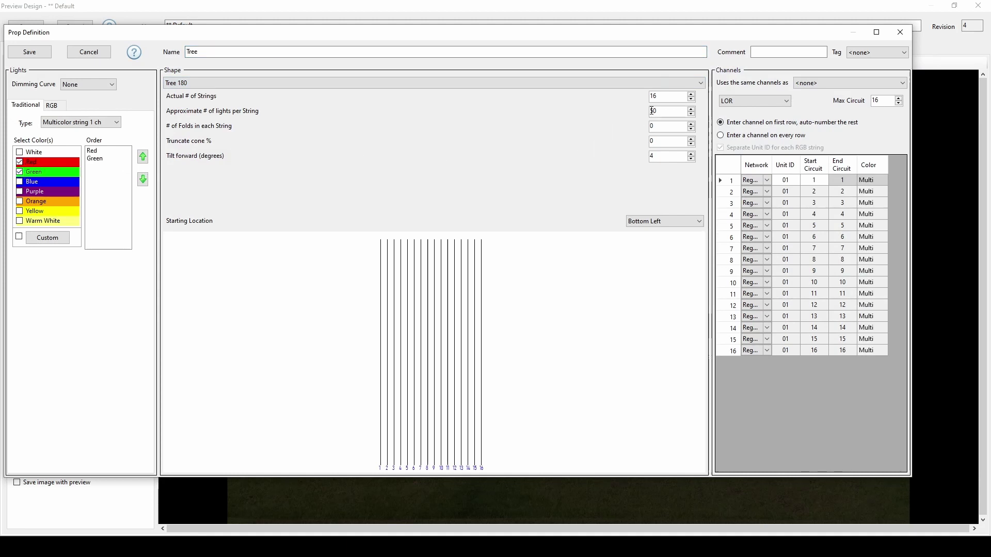
{"action": "left_click_drag", "start_coordinate": [659, 111], "coordinate": [637, 111]}
{"action": "type", "text": "25"}
- Compare RGB lighting options, revert to traditional single-colour lights, and save the Tree prop
{"action": "left_click", "coordinate": [52, 106]}
{"action": "left_click", "coordinate": [15, 168]}
{"action": "left_click", "coordinate": [16, 131]}
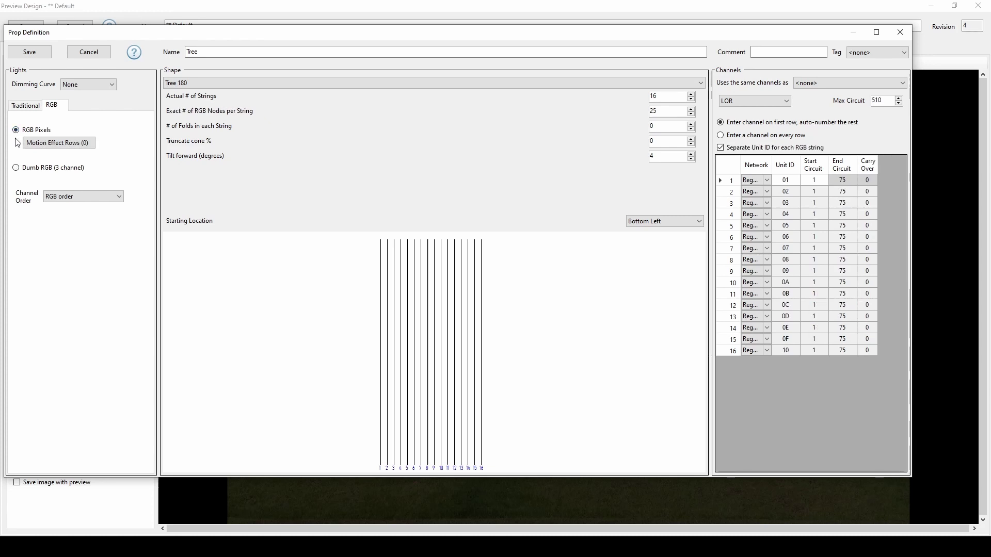
{"action": "left_click", "coordinate": [16, 167]}
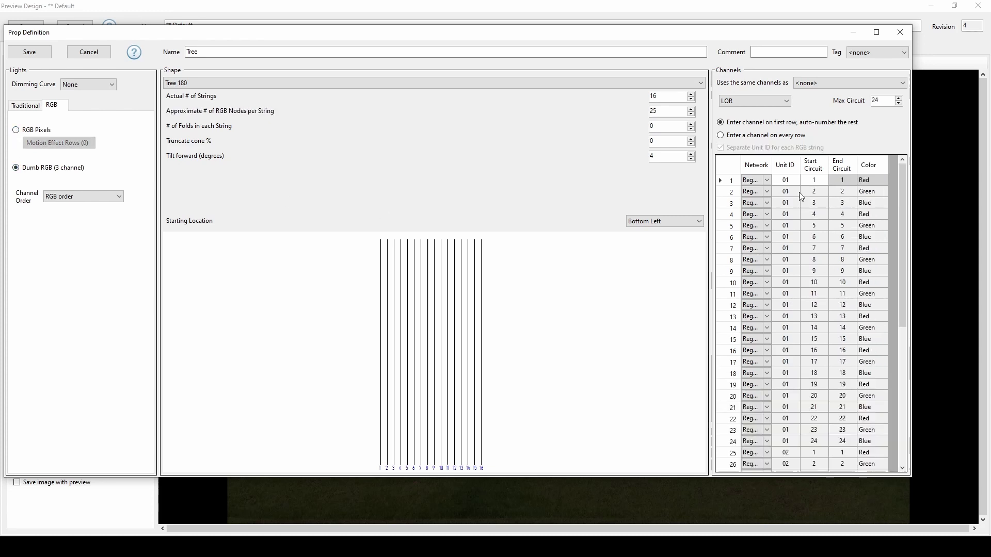
{"action": "left_click", "coordinate": [15, 130]}
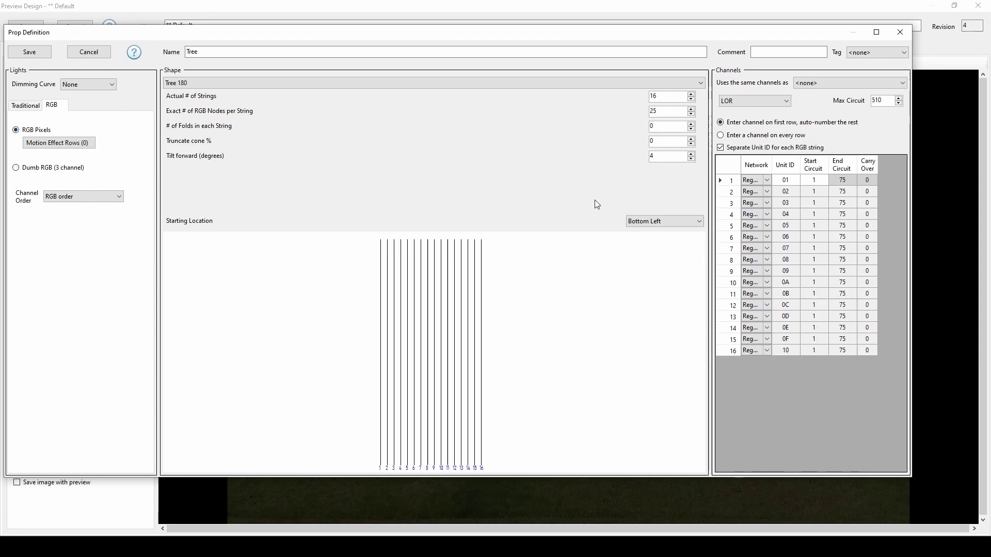
{"action": "left_click", "coordinate": [28, 106]}
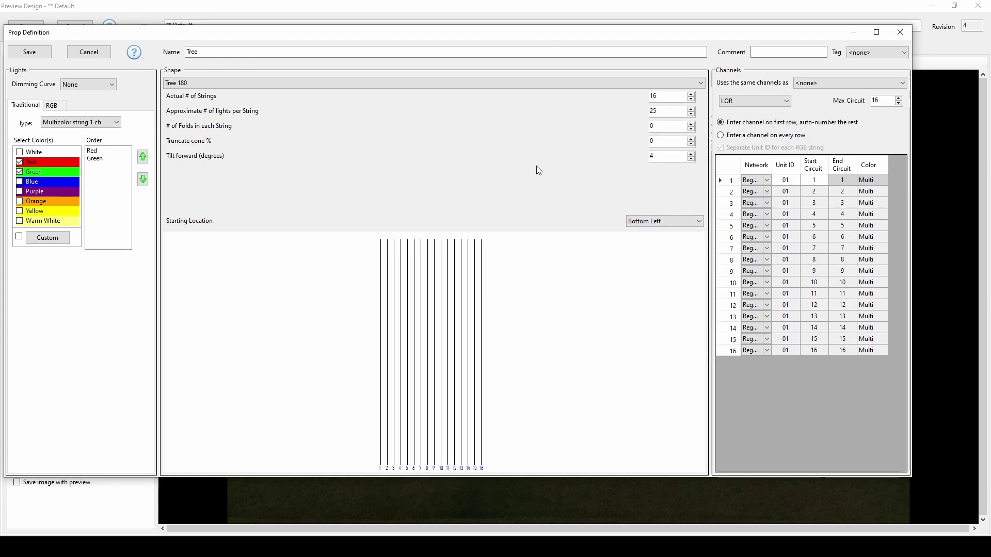
{"action": "left_click", "coordinate": [44, 56]}
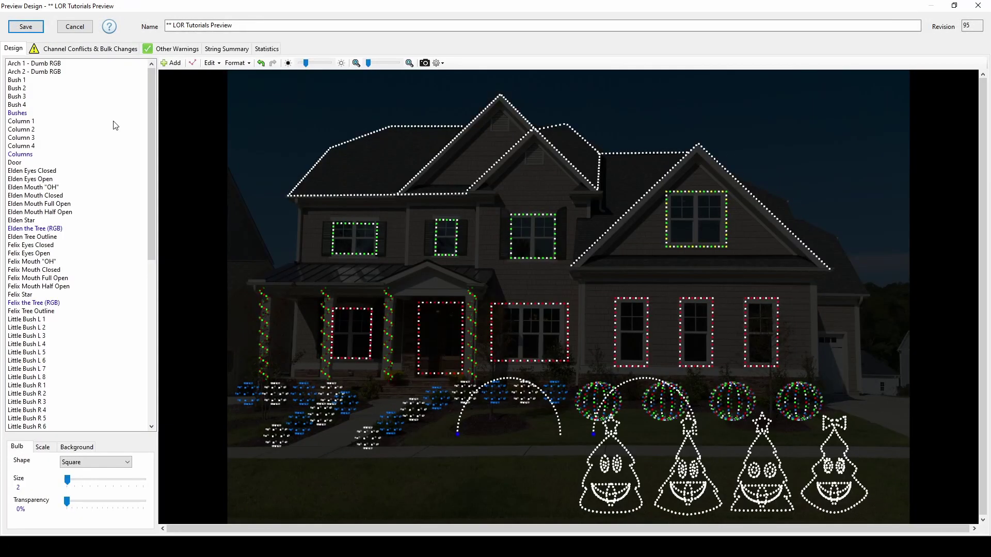
- Select Columns 1–4 and browse the Add options without adding anything
{"action": "left_click", "coordinate": [114, 125]}
{"action": "left_click", "coordinate": [58, 146], "text": "shift"}
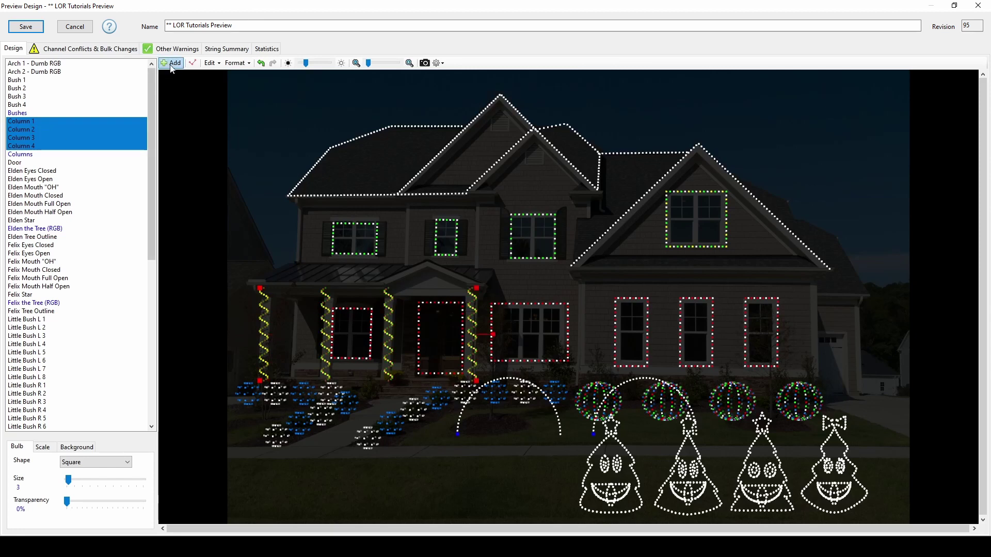
{"action": "left_click", "coordinate": [170, 62]}
{"action": "left_click", "coordinate": [425, 222]}
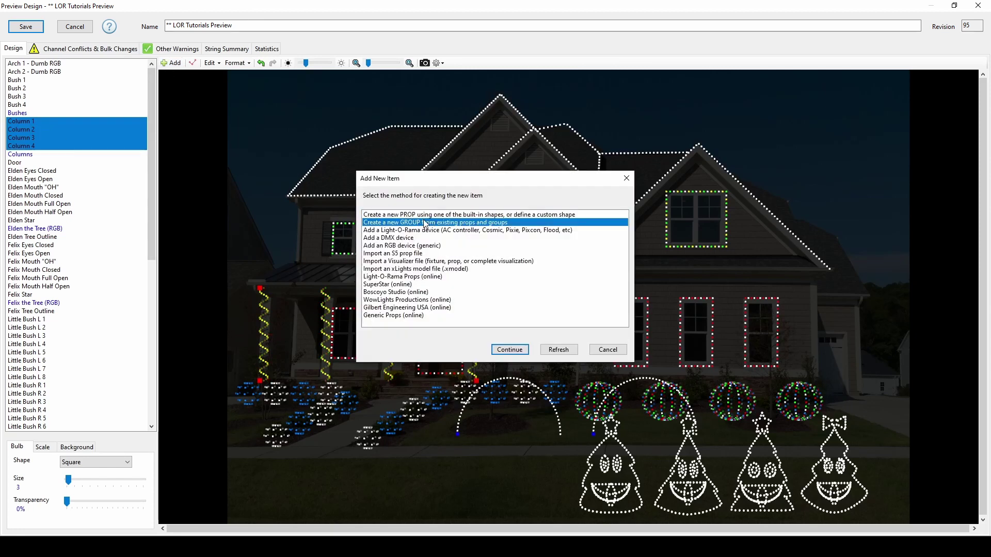
{"action": "left_click", "coordinate": [608, 350]}
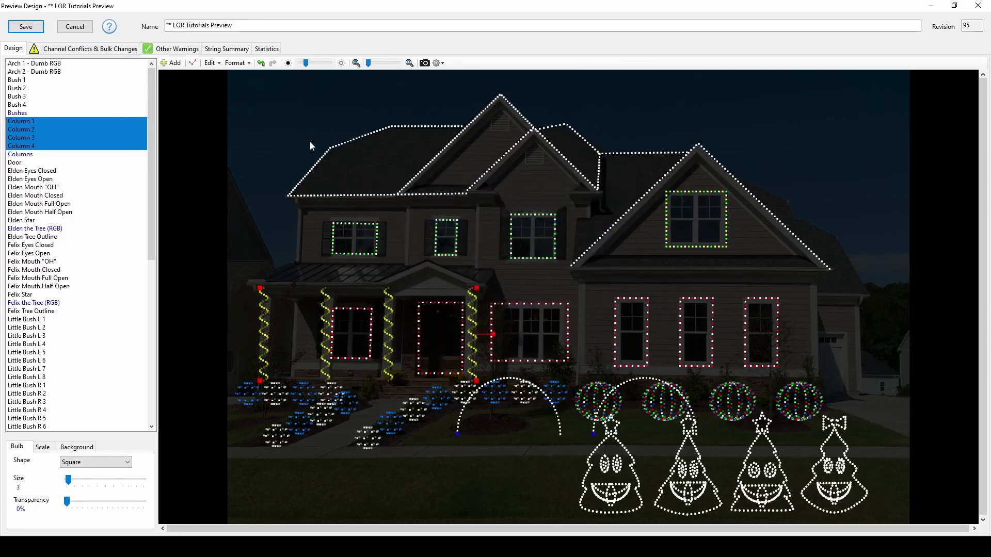
- Glance at column formatting, then show the Channel Conflicts & Bulk Changes page
{"action": "left_click", "coordinate": [237, 63]}
{"action": "left_click", "coordinate": [266, 176]}
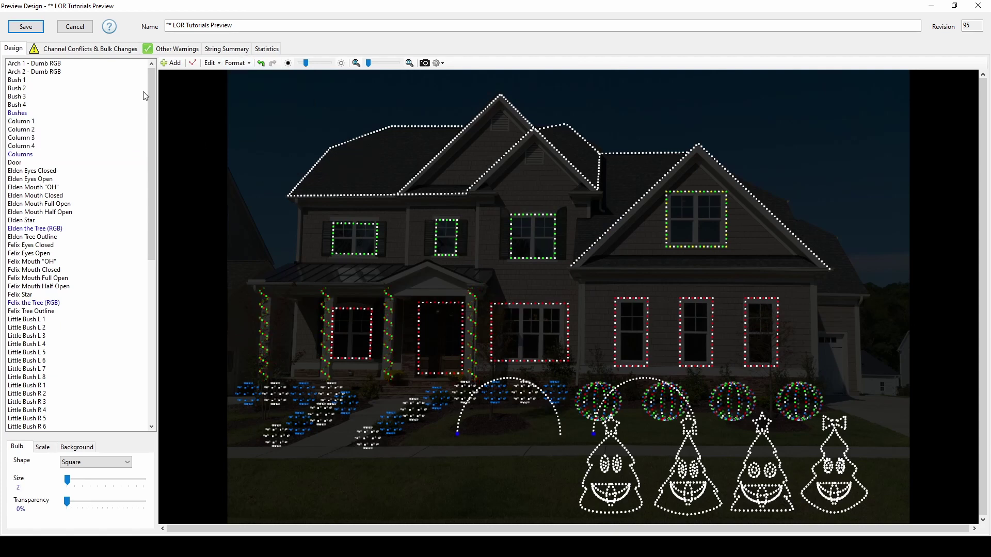
{"action": "left_click", "coordinate": [116, 51]}
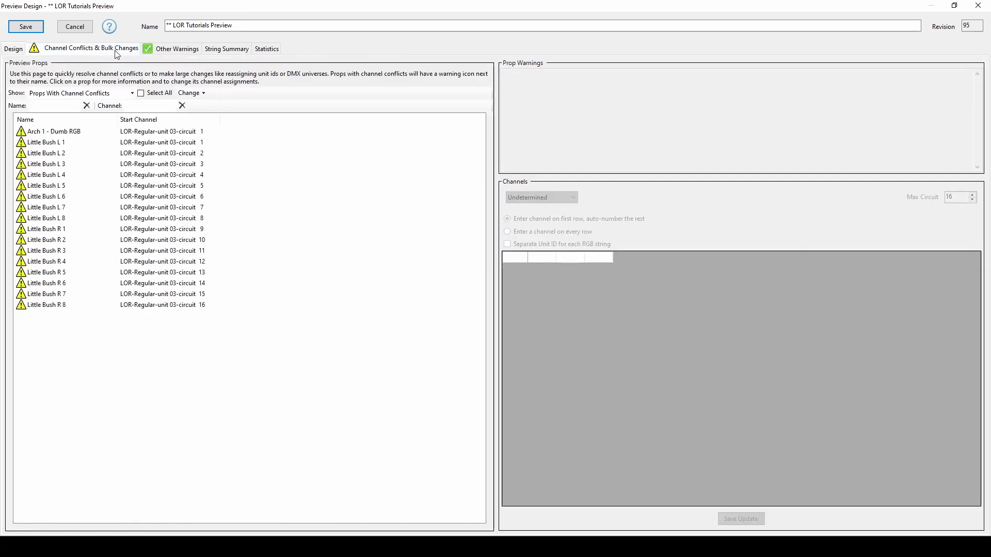
- Inspect the Little Bush channel conflicts and bulk change options without changing anything
{"action": "left_click", "coordinate": [89, 143]}
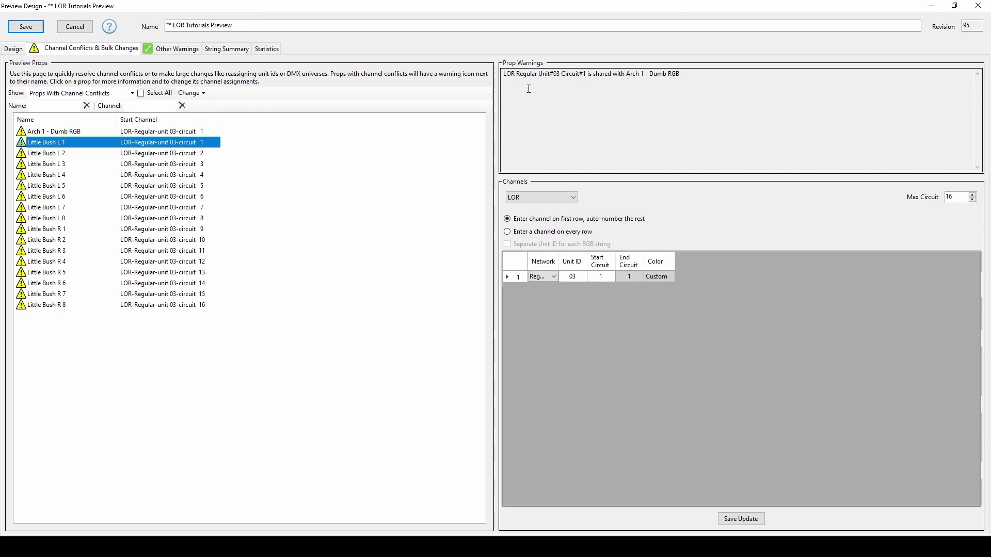
{"action": "left_click", "coordinate": [63, 307], "text": "shift"}
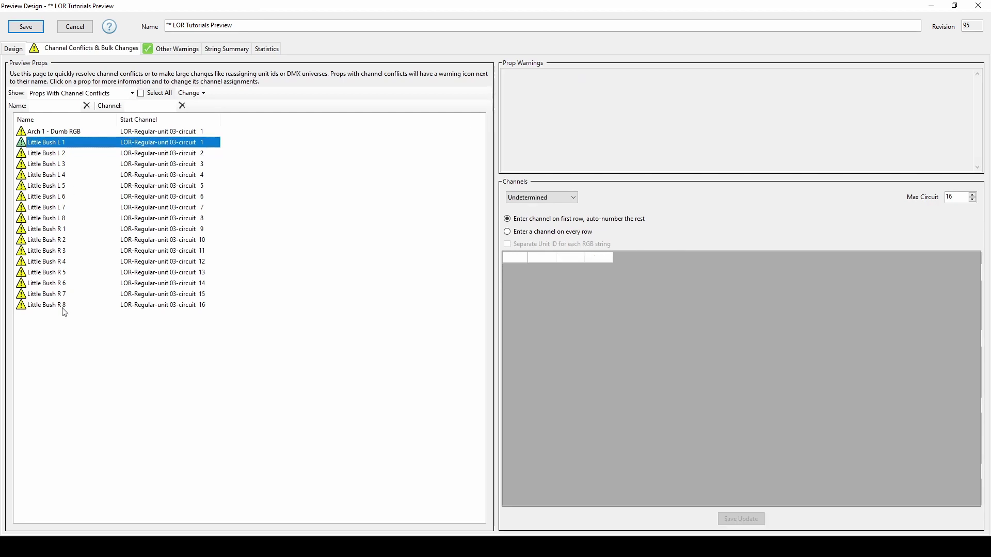
{"action": "left_click", "coordinate": [191, 93]}
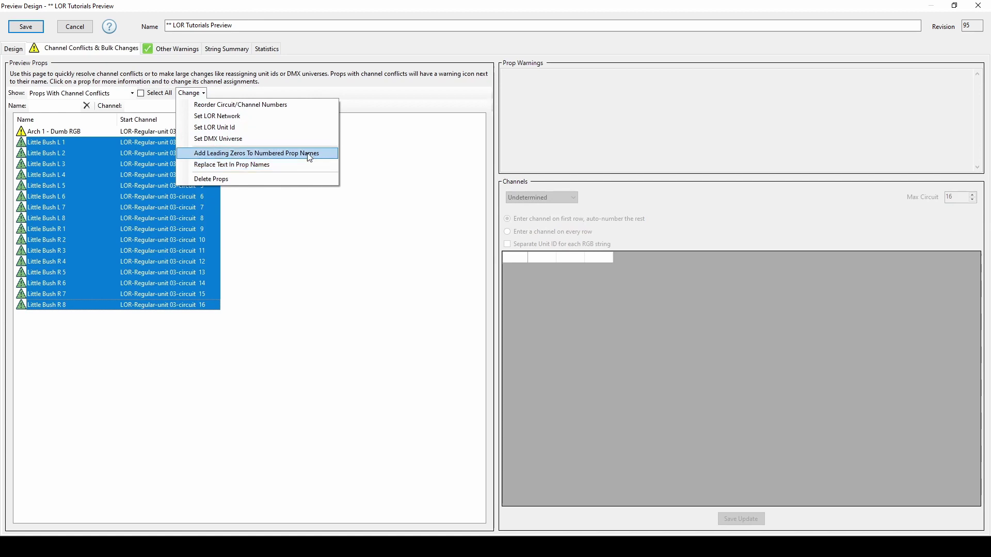
{"action": "left_click", "coordinate": [387, 140]}
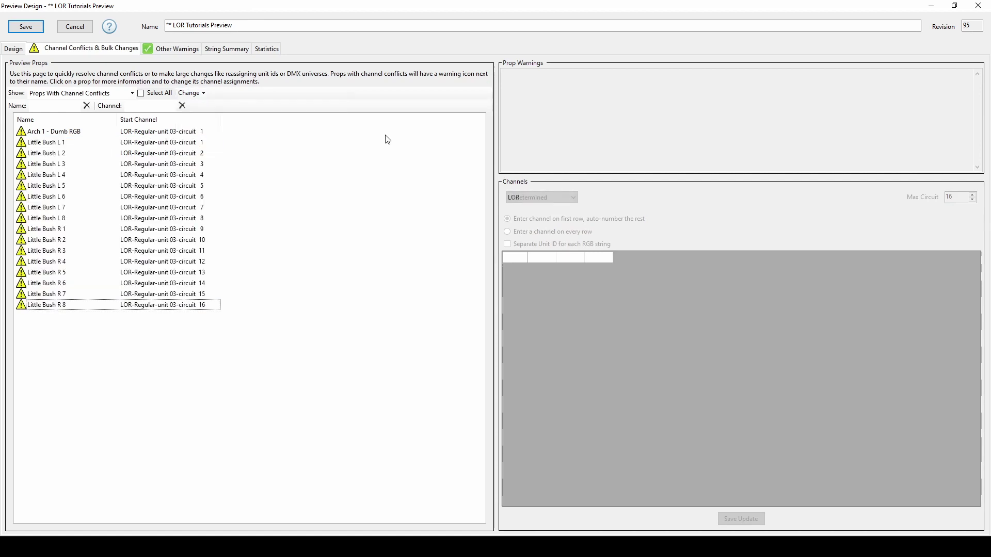
- Review the Other Warnings, String Summary with Roof 4 options, and Statistics pages
{"action": "left_click", "coordinate": [189, 49]}
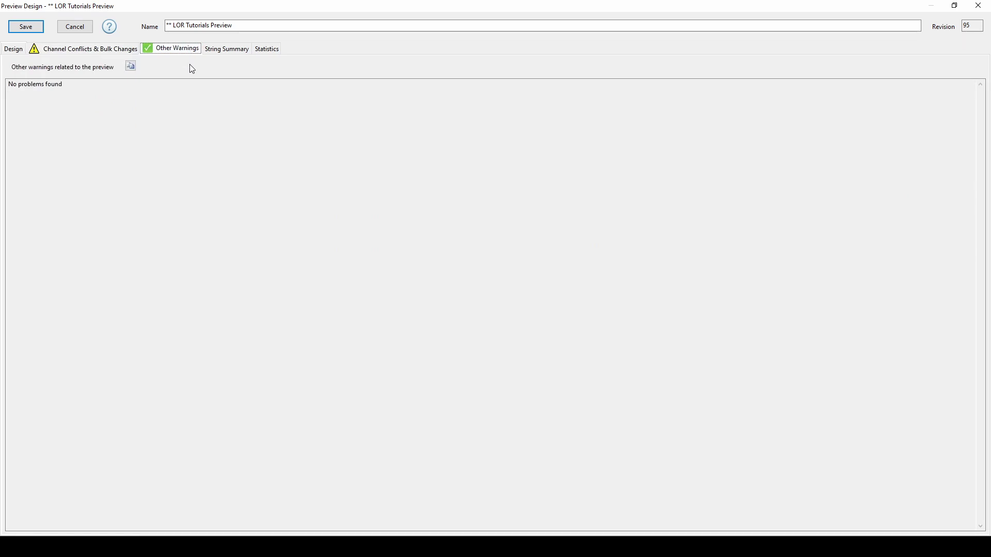
{"action": "left_click", "coordinate": [226, 50]}
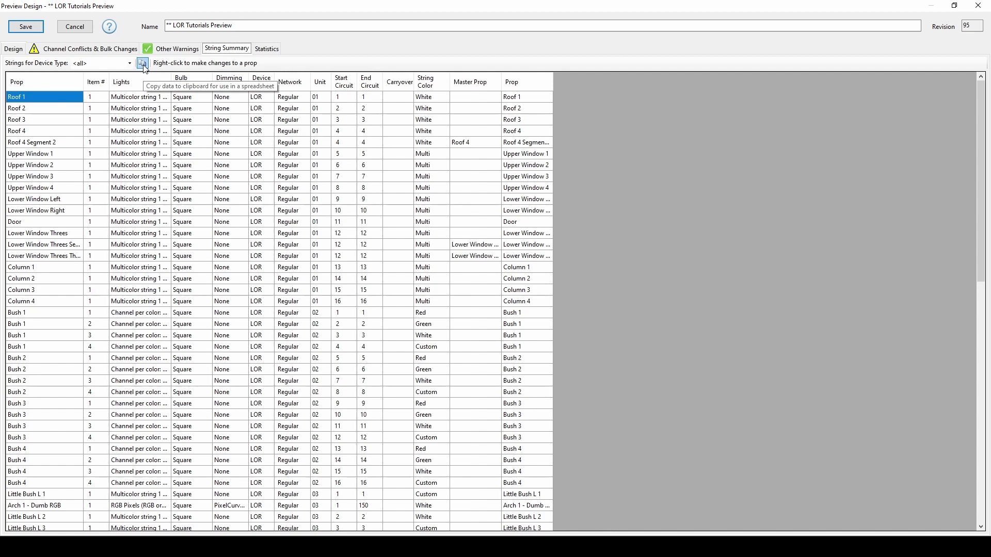
{"action": "right_click", "coordinate": [126, 132]}
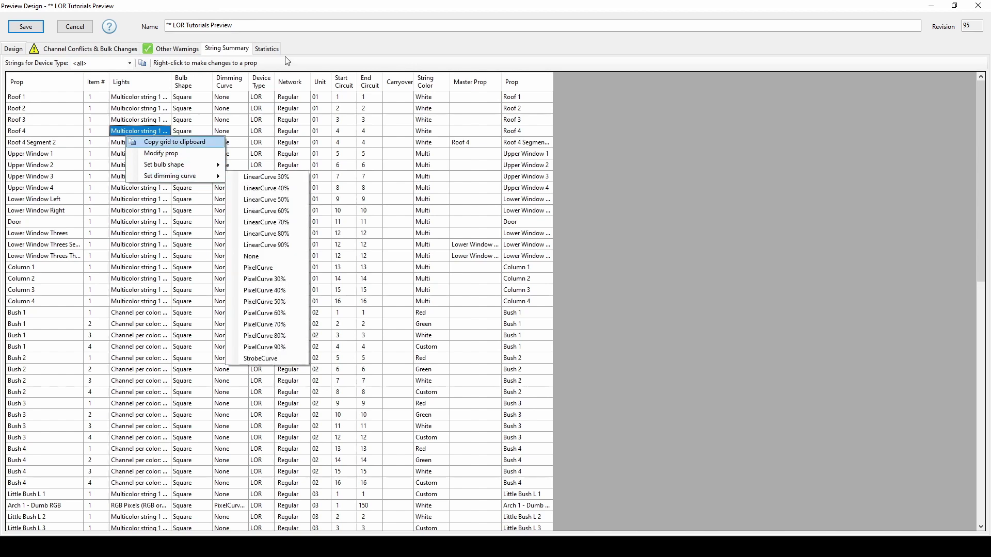
{"action": "left_click", "coordinate": [273, 49]}
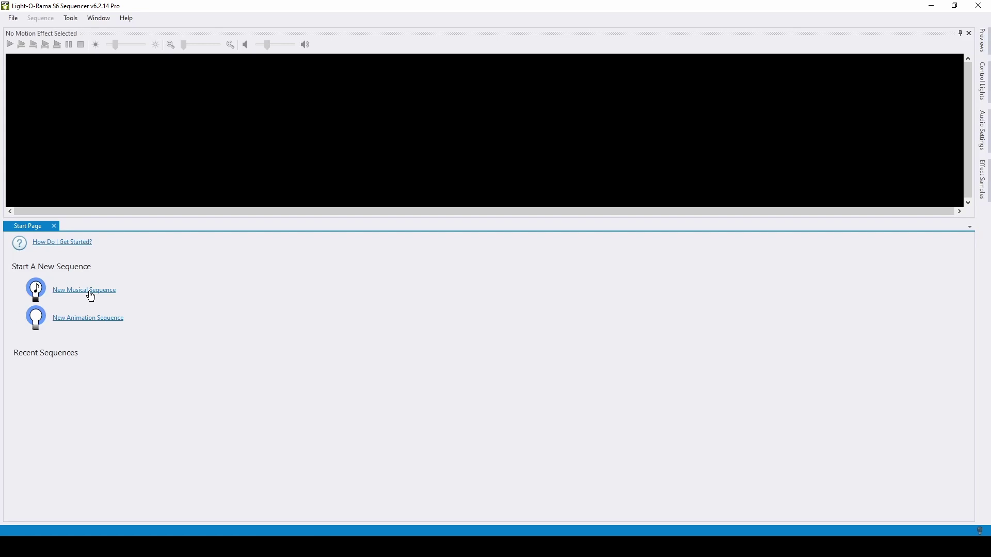
- Create a '09 - Blinding Lights' musical sequence using the existing LOR S5 Tutorials Preview
{"action": "left_click", "coordinate": [108, 291]}
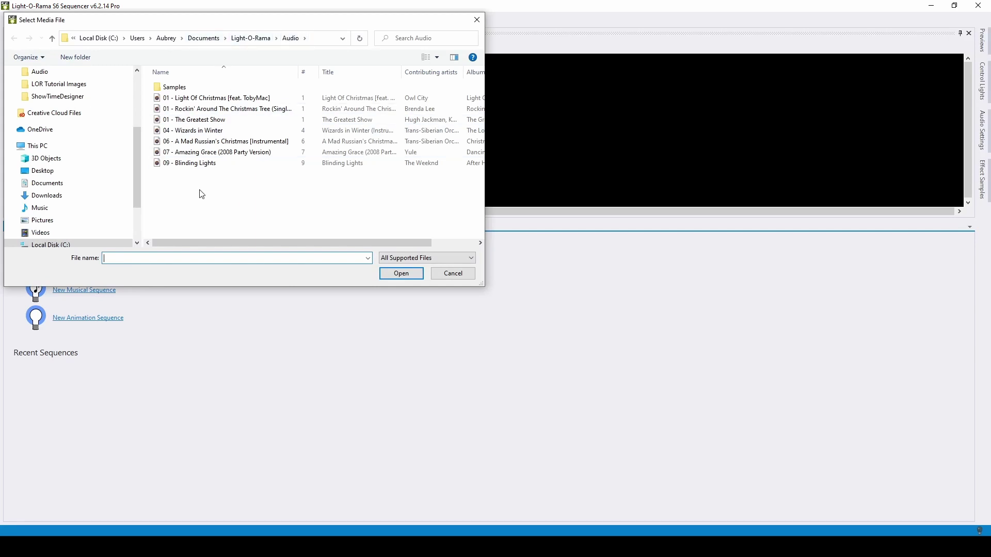
{"action": "double_click", "coordinate": [215, 164]}
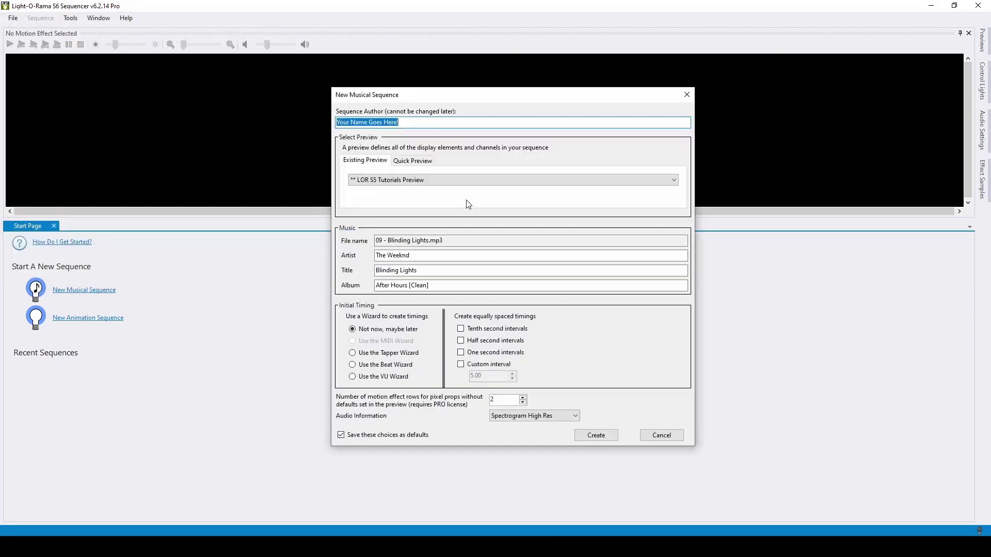
{"action": "left_click", "coordinate": [430, 162]}
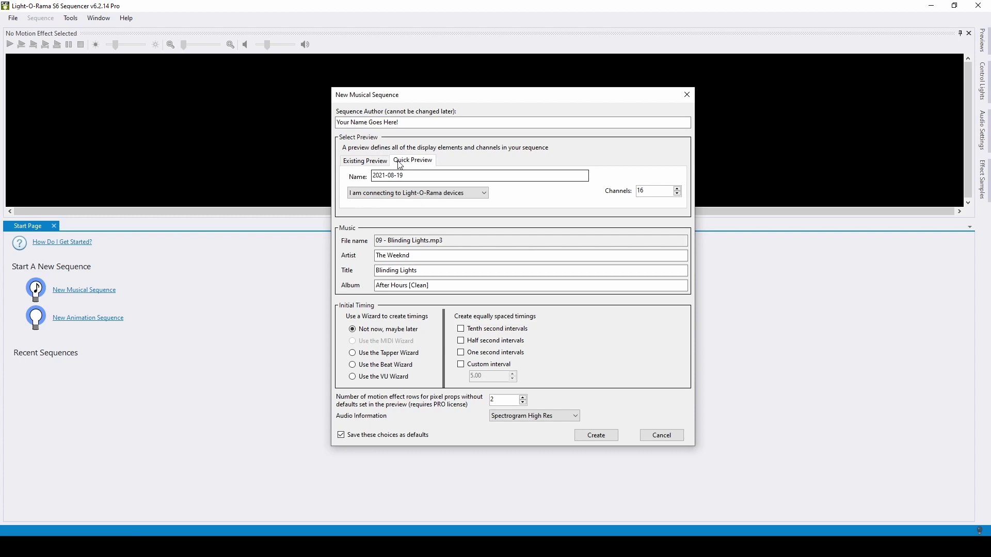
{"action": "left_click", "coordinate": [365, 161]}
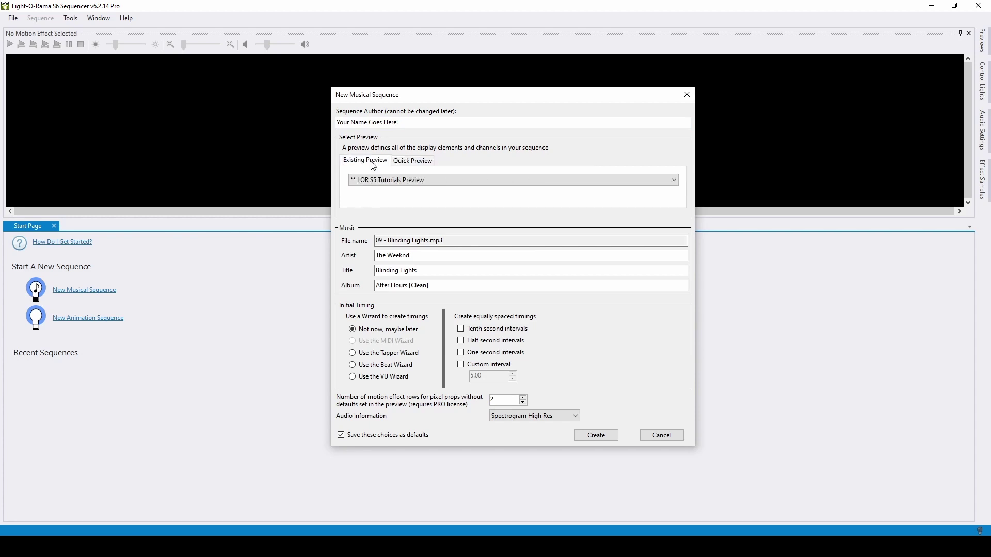
{"action": "left_click", "coordinate": [593, 435]}
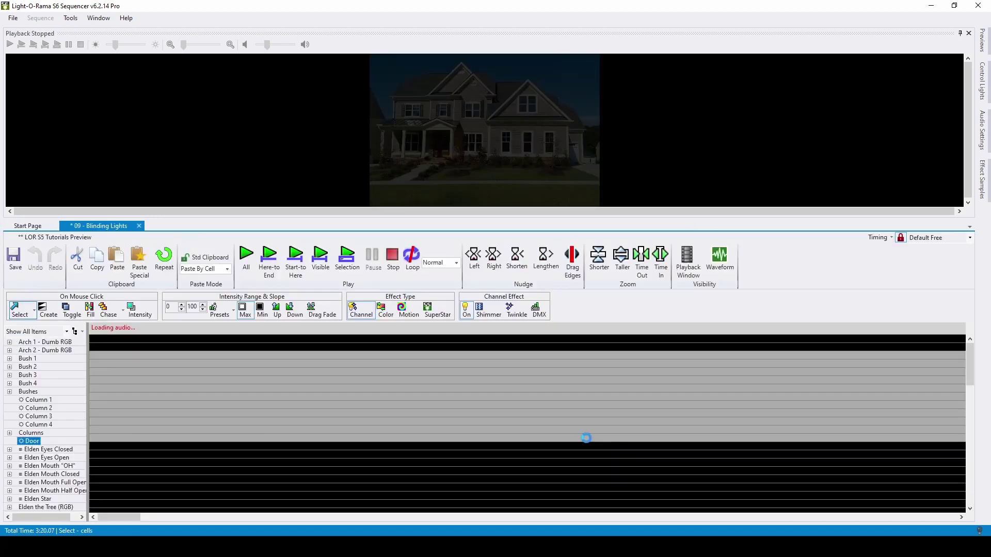
- Add freeform timing grid 'Freeform 1', make it active, and launch the Beat Wizard
{"action": "left_click", "coordinate": [892, 238]}
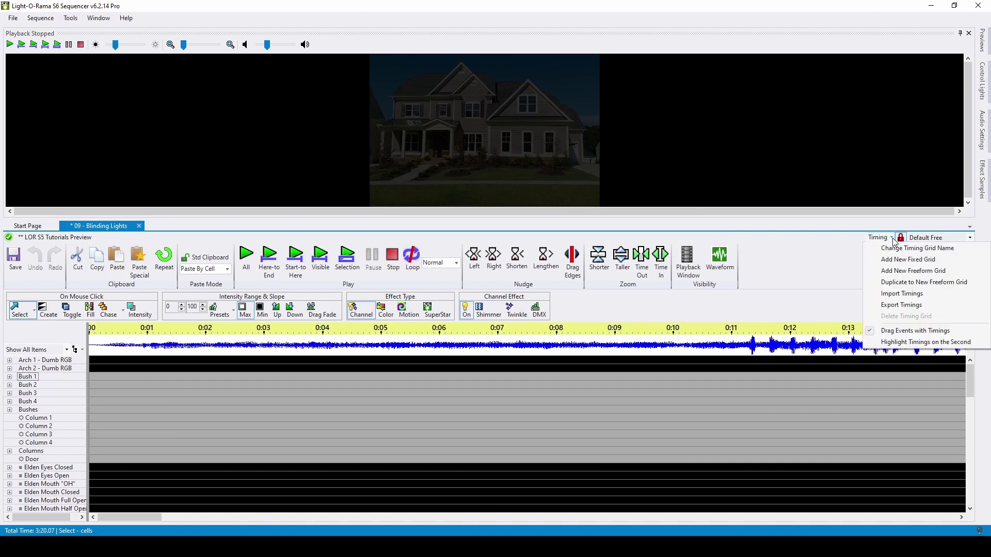
{"action": "left_click", "coordinate": [904, 271]}
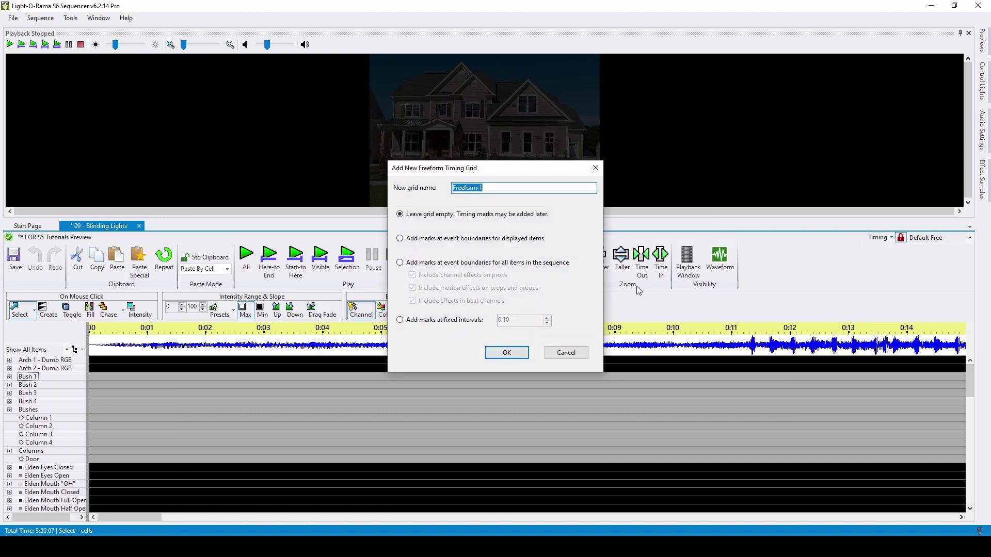
{"action": "left_click", "coordinate": [512, 351]}
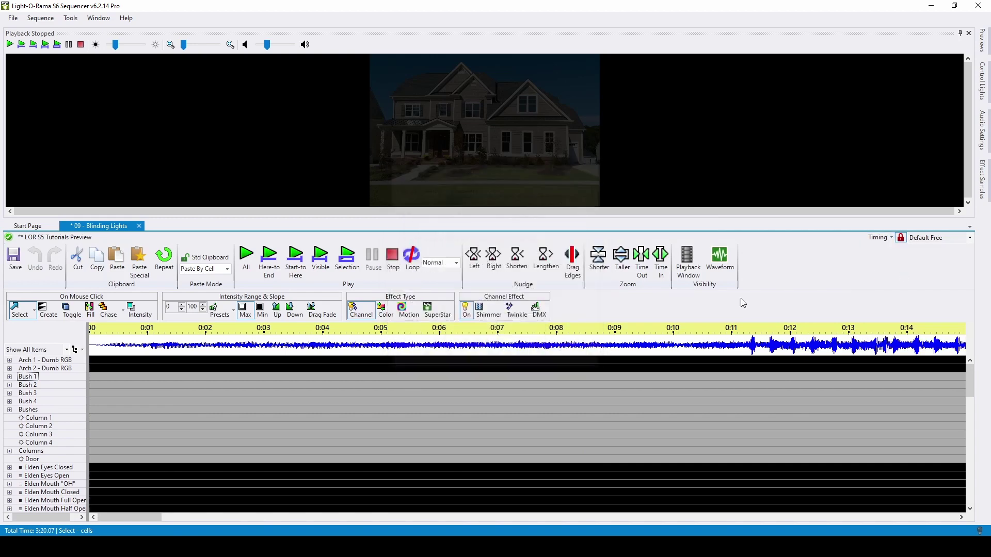
{"action": "left_click", "coordinate": [962, 242]}
{"action": "left_click", "coordinate": [782, 264]}
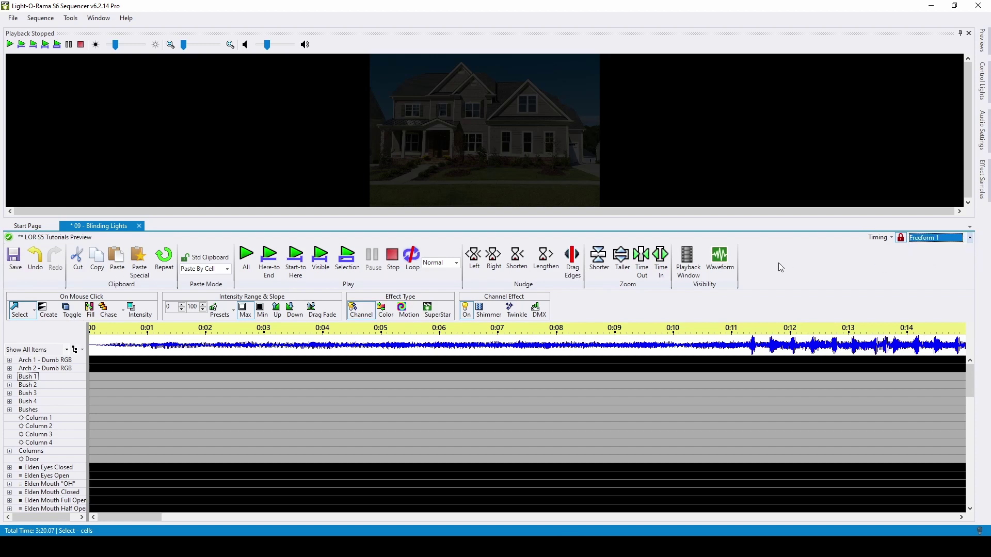
{"action": "left_click", "coordinate": [70, 18]}
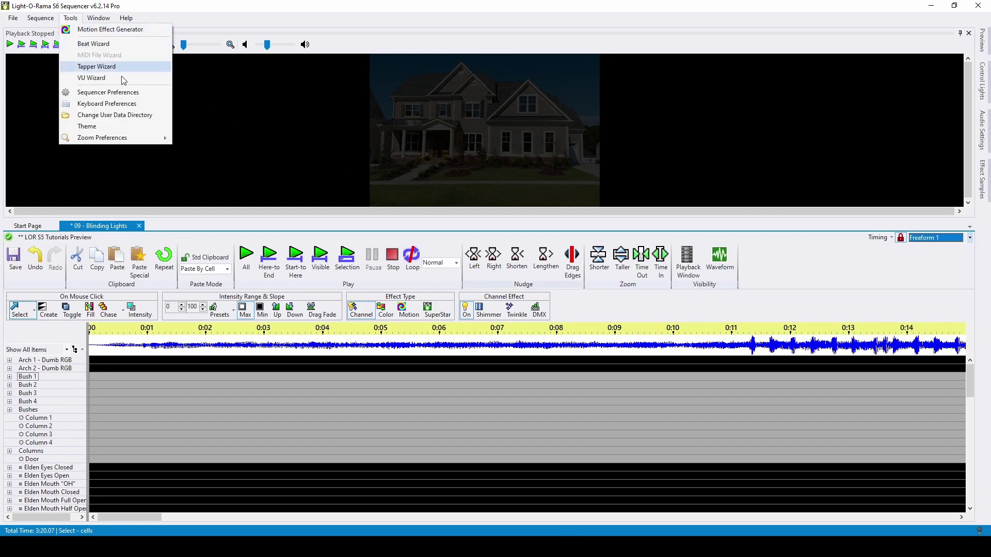
{"action": "left_click", "coordinate": [121, 45]}
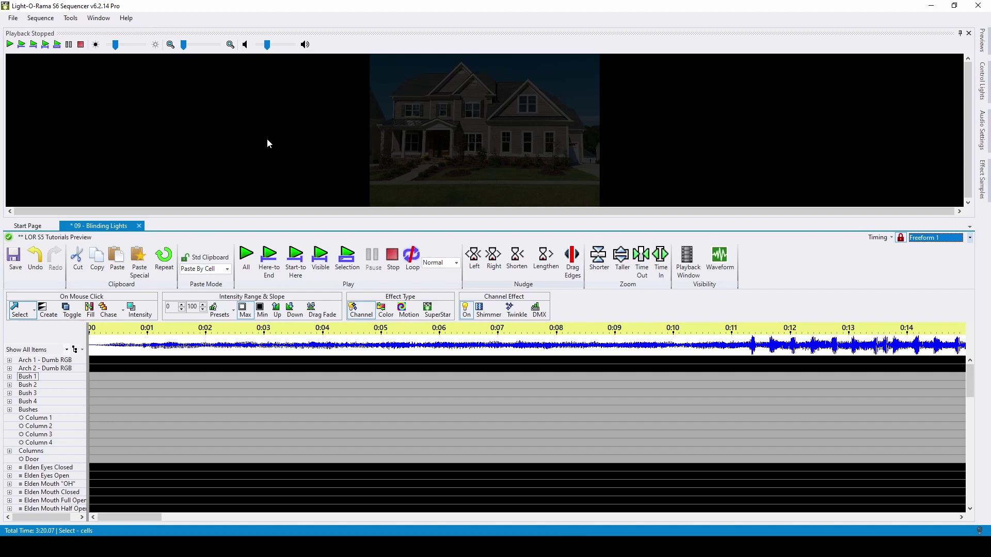
- Apply Beat Wizard timings to Freeform 1 and add a beat channel named Beats
{"action": "left_click", "coordinate": [386, 422]}
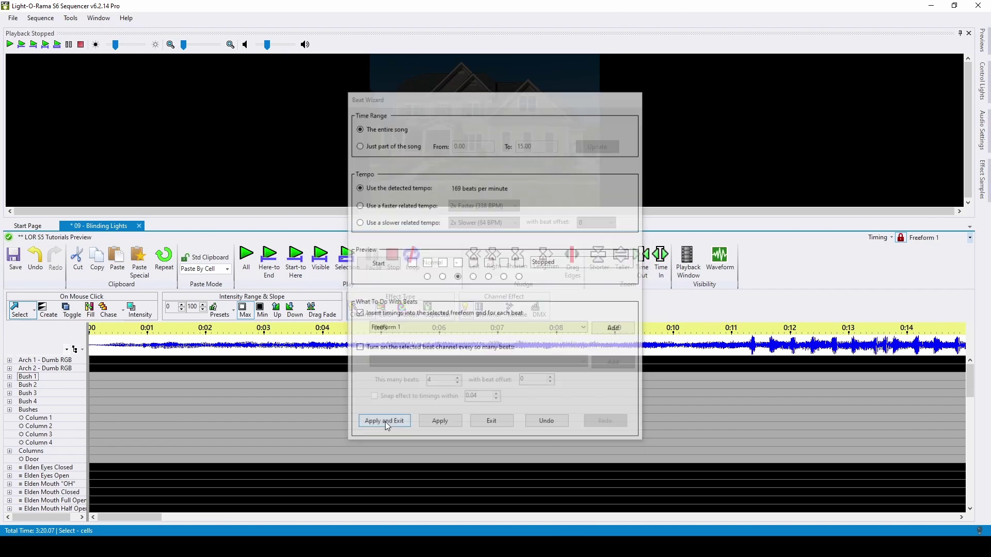
{"action": "left_click", "coordinate": [40, 18]}
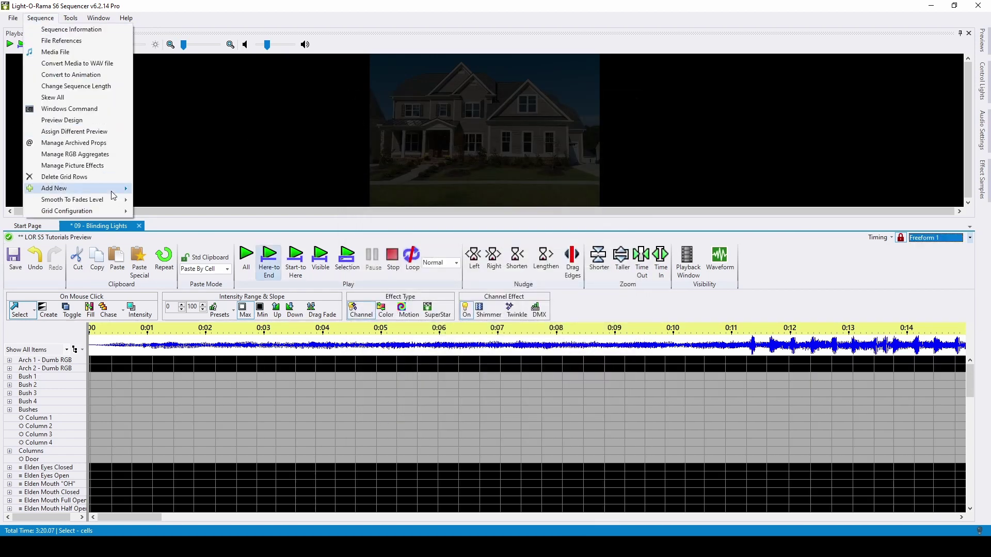
{"action": "mouse_move", "coordinate": [54, 188]}
{"action": "left_click", "coordinate": [171, 188]}
{"action": "type", "text": "Bea"}
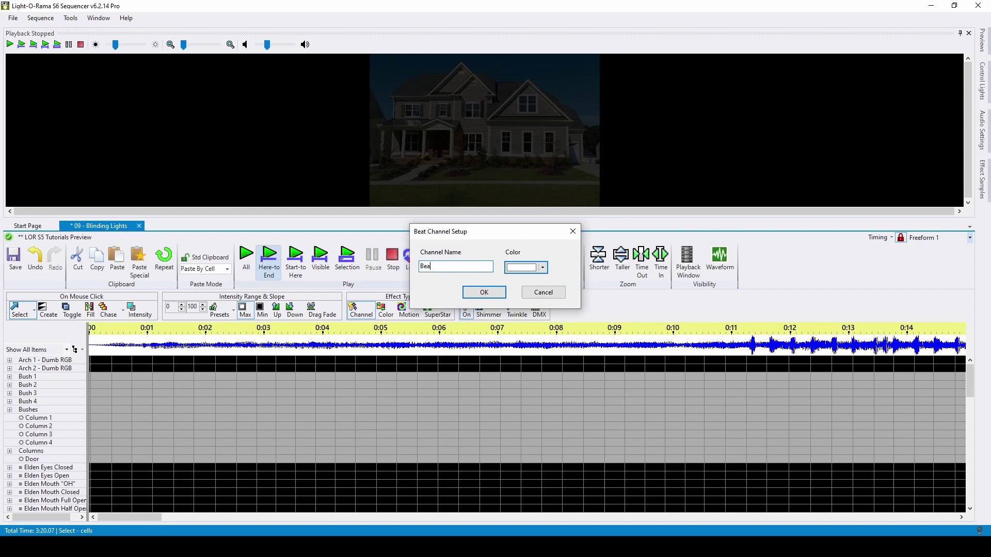
{"action": "type", "text": "ts"}
{"action": "left_click", "coordinate": [483, 292]}
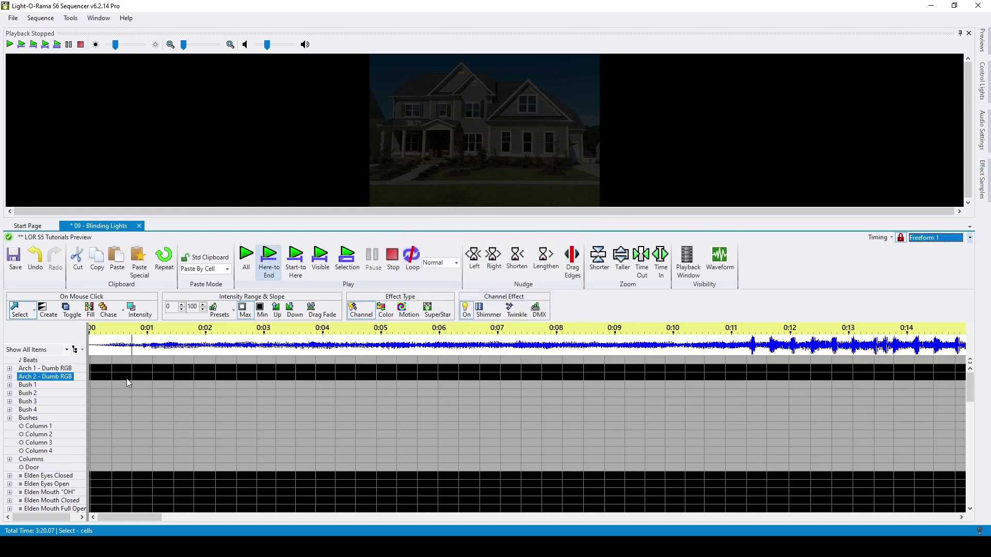
{"action": "left_click", "coordinate": [78, 350]}
{"action": "left_click", "coordinate": [139, 217]}
{"action": "type", "text": "Gri"}
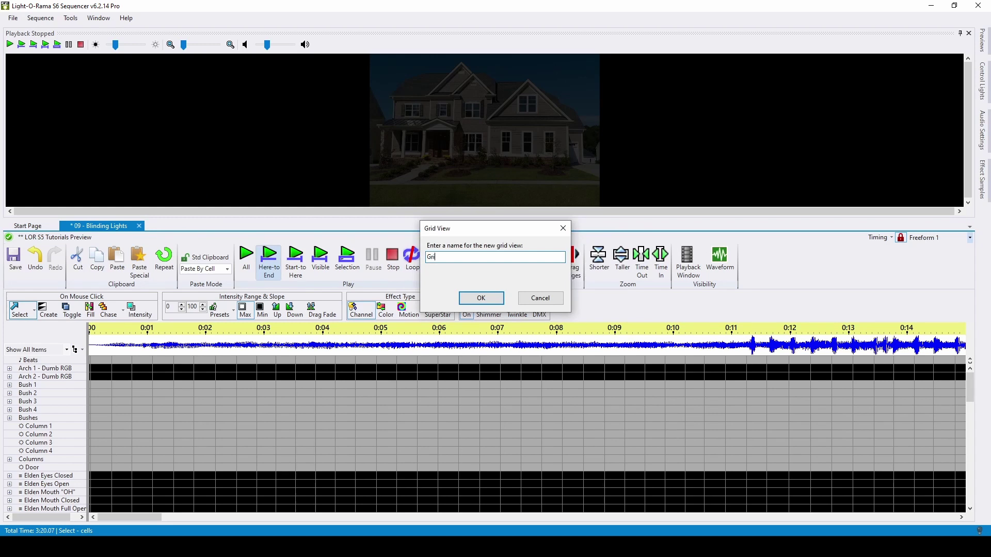
{"action": "type", "text": "d"}
- Create grid view 'Grid' showing all preview groups, and expand the Columns group
{"action": "left_click", "coordinate": [481, 299]}
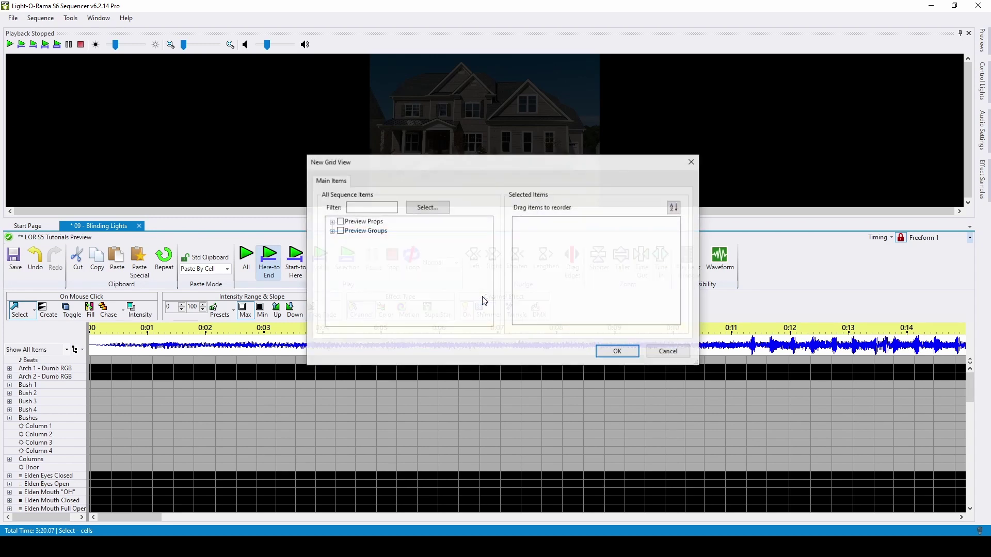
{"action": "left_click", "coordinate": [339, 231]}
{"action": "left_click", "coordinate": [618, 352]}
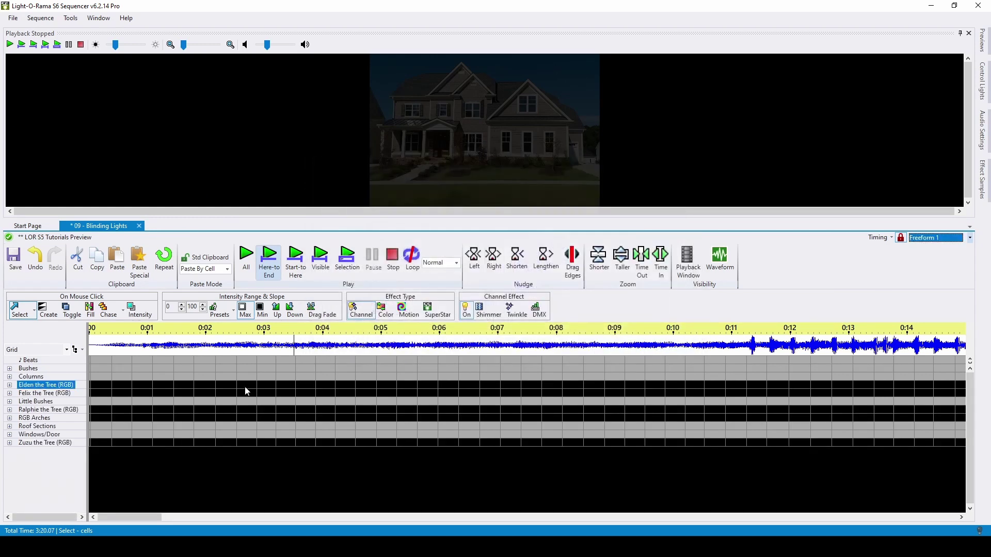
{"action": "double_click", "coordinate": [23, 377]}
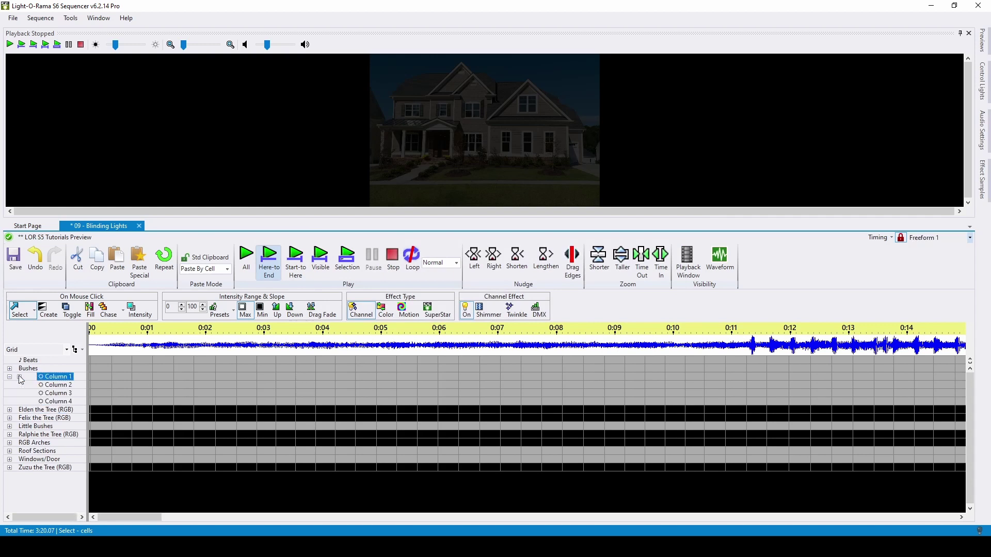
{"action": "left_click", "coordinate": [76, 350]}
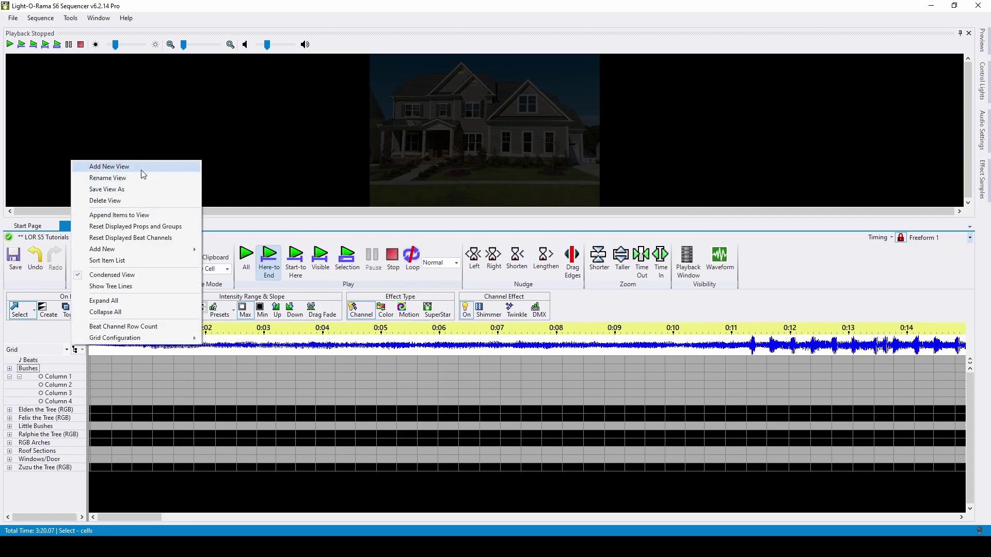
{"action": "mouse_move", "coordinate": [114, 338]}
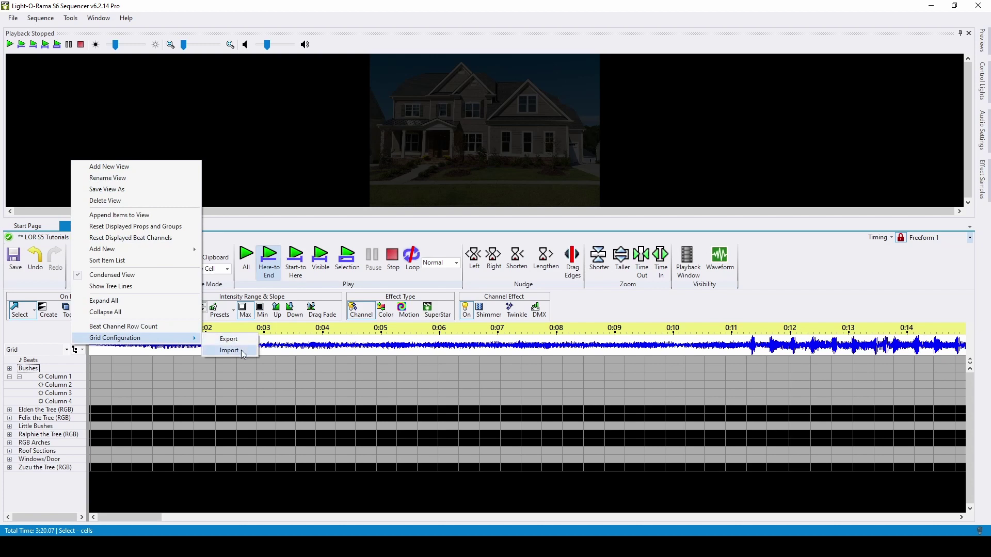
{"action": "left_click", "coordinate": [298, 387]}
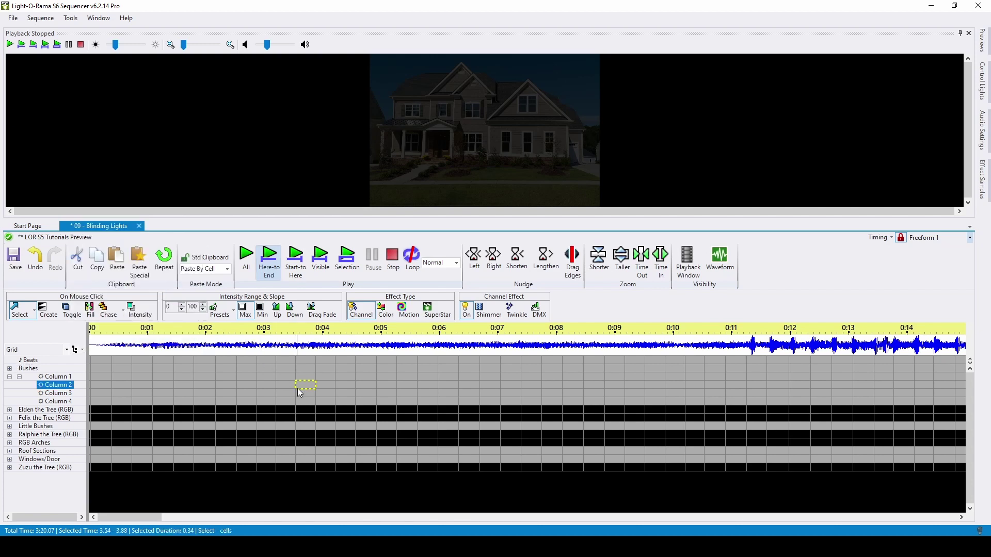
{"action": "mouse_move", "coordinate": [120, 384]}
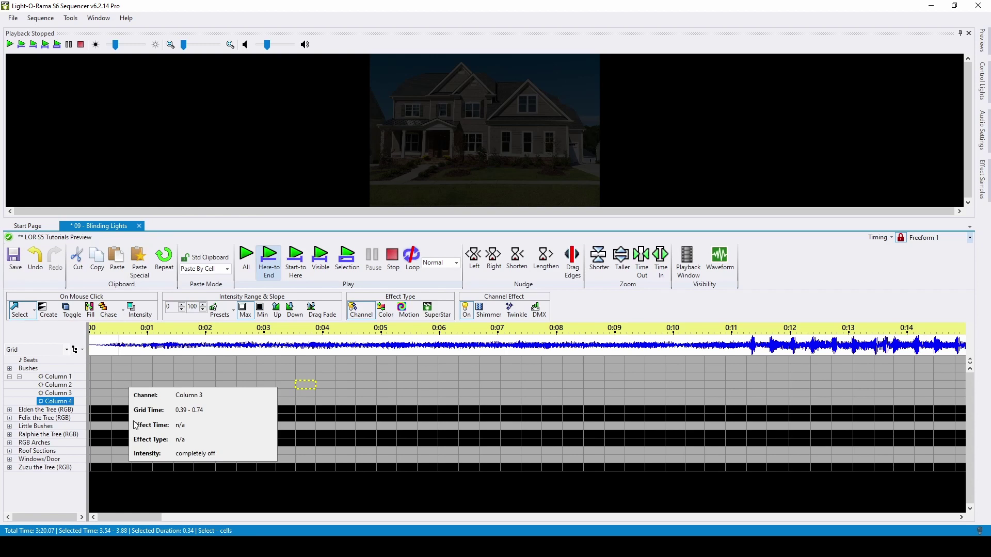
- With Motion effect type active, select the RGB Arches cells around 5.27–5.62 s
{"action": "left_click", "coordinate": [156, 494]}
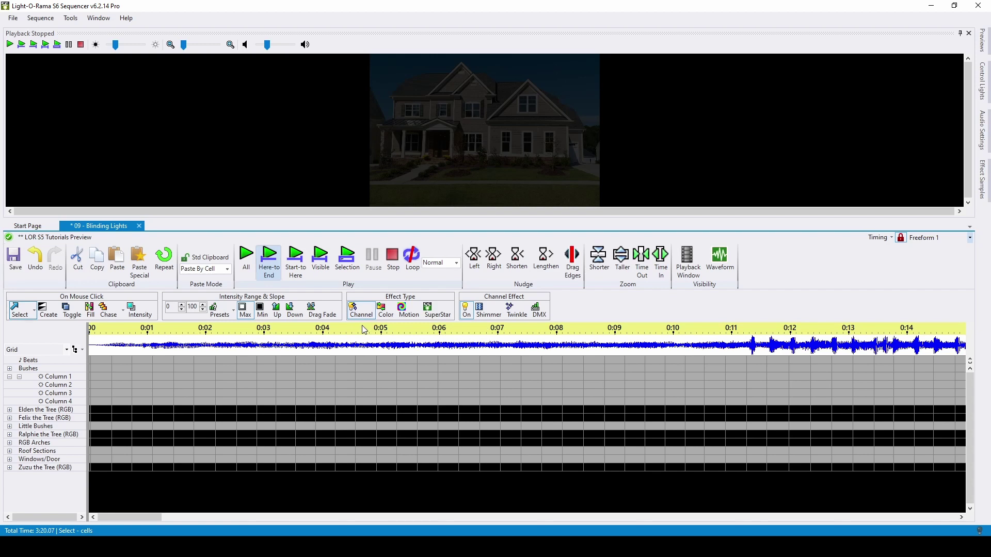
{"action": "left_click", "coordinate": [386, 311]}
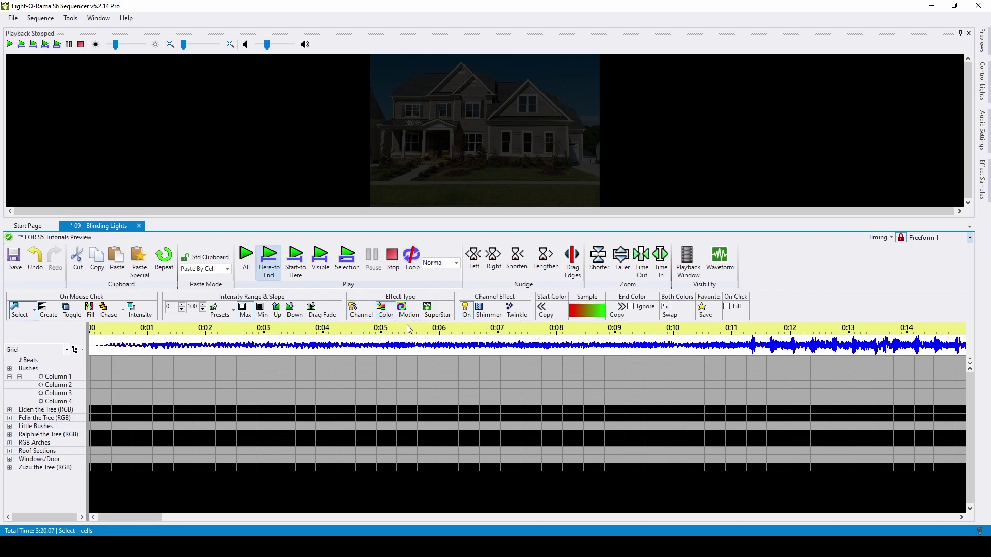
{"action": "left_click", "coordinate": [410, 312]}
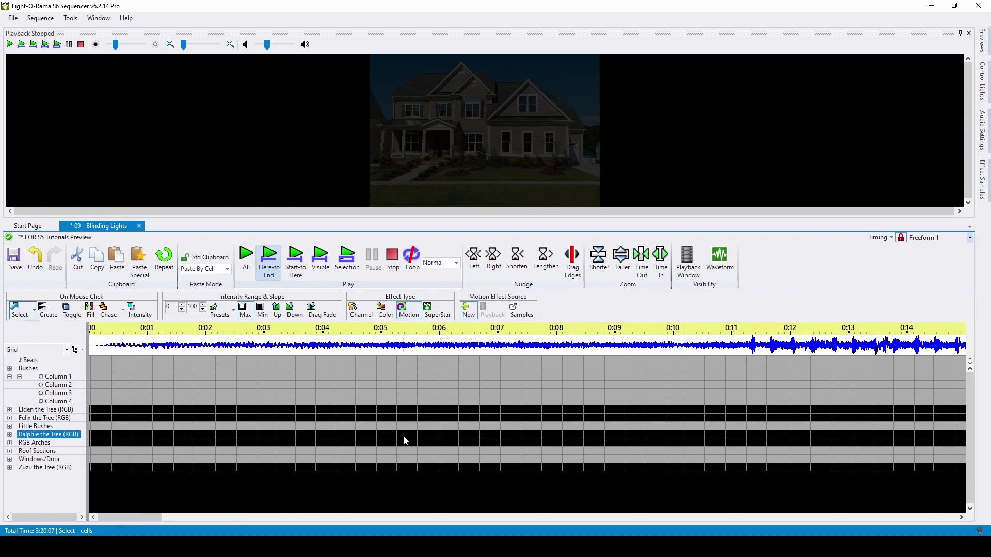
{"action": "left_click_drag", "start_coordinate": [396, 445], "coordinate": [416, 447]}
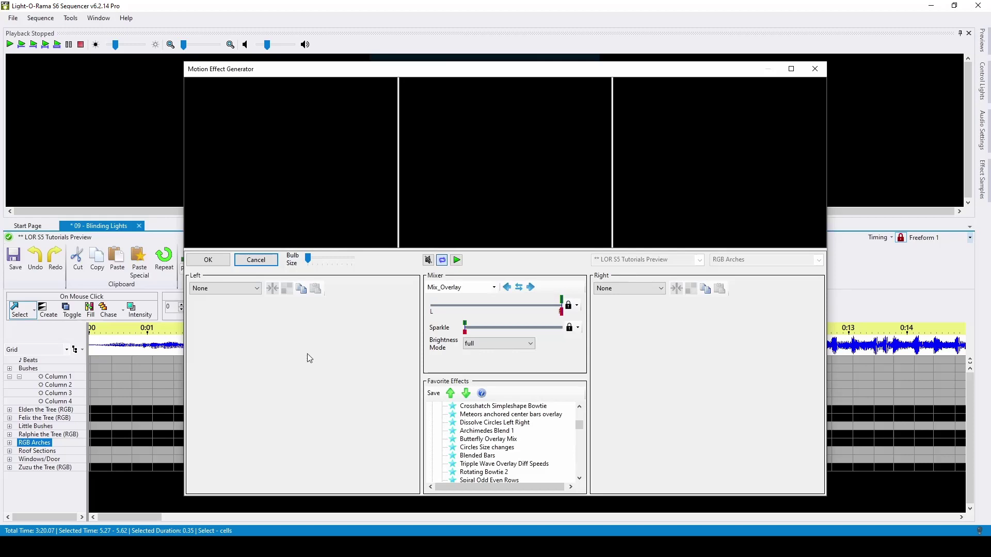
- Apply a BlendedBars motion effect on the Left side to the selected RGB Arches stretch
{"action": "left_click", "coordinate": [239, 291]}
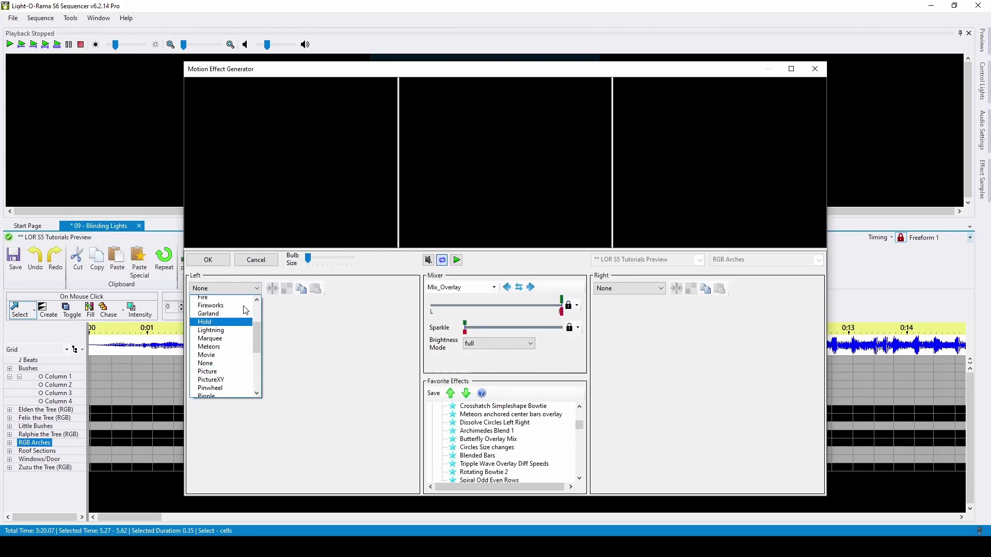
{"action": "left_click", "coordinate": [232, 332]}
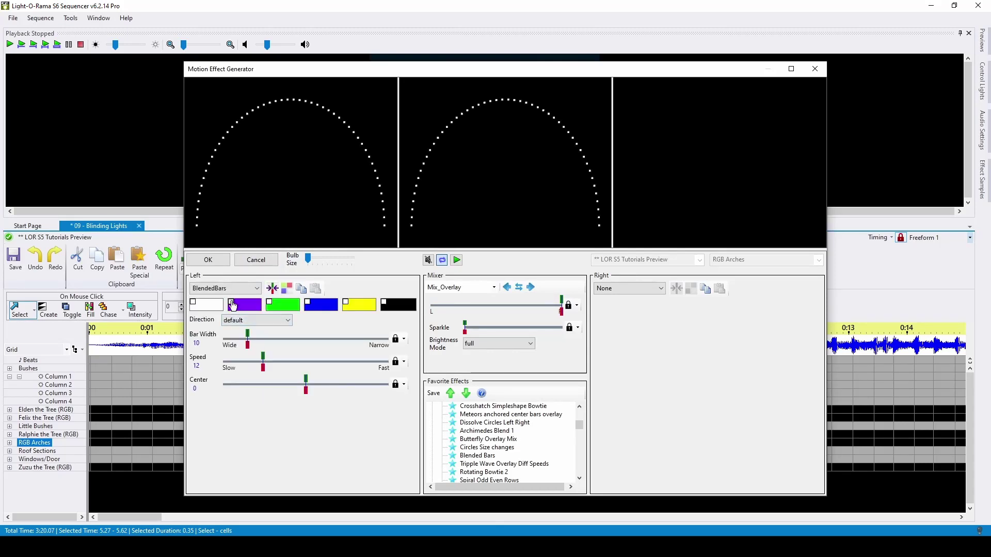
{"action": "left_click", "coordinate": [222, 264]}
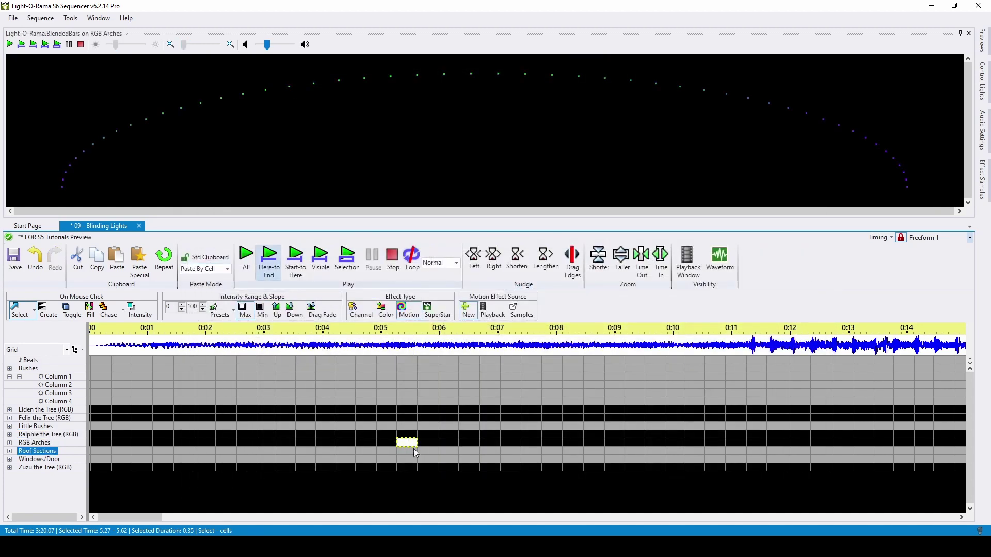
- Set new effects to Channel type with a minimum intensity of 25
{"action": "left_click", "coordinate": [437, 310]}
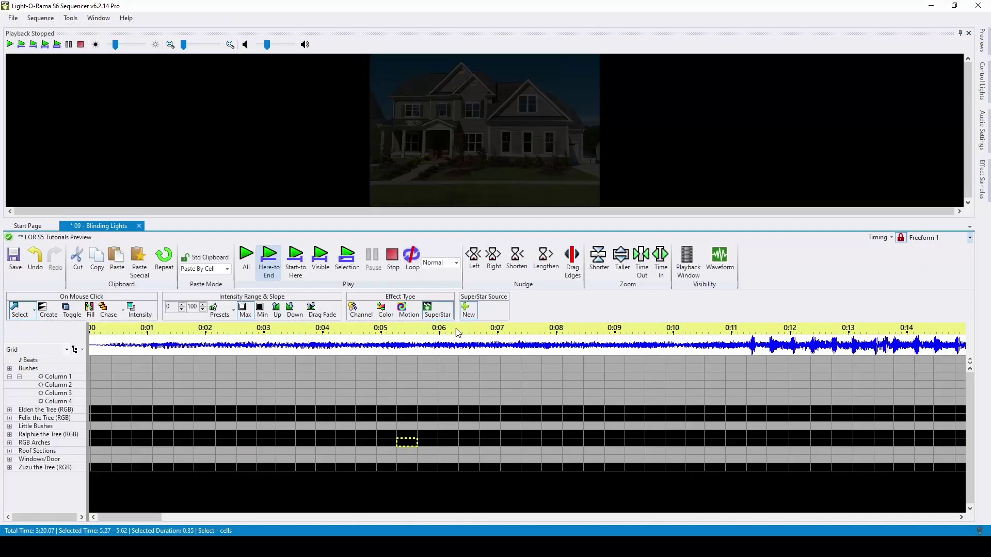
{"action": "left_click", "coordinate": [361, 309]}
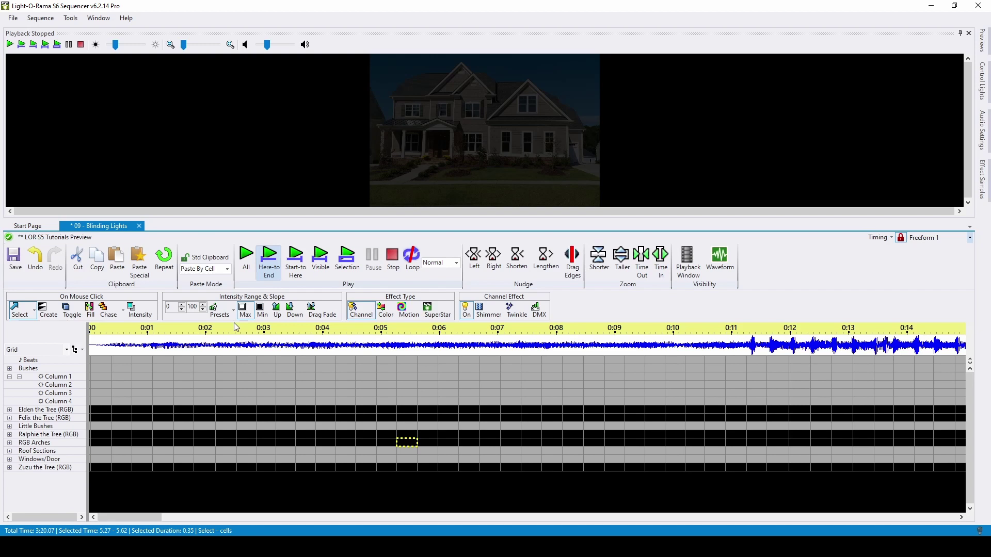
{"action": "double_click", "coordinate": [168, 308]}
{"action": "type", "text": "25"}
- Try the chase mouse-click mode, then return grid clicks to Select
{"action": "left_click", "coordinate": [72, 312]}
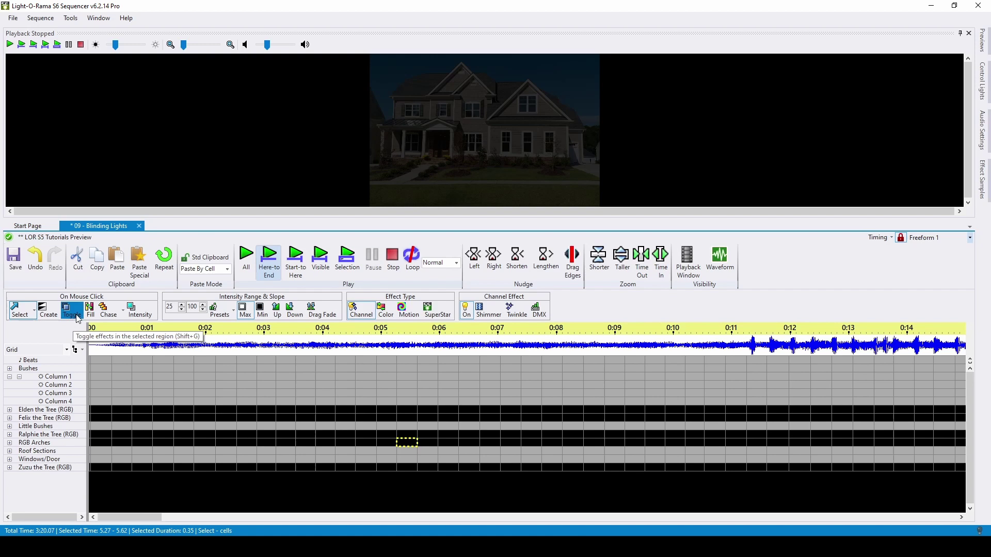
{"action": "left_click", "coordinate": [109, 314]}
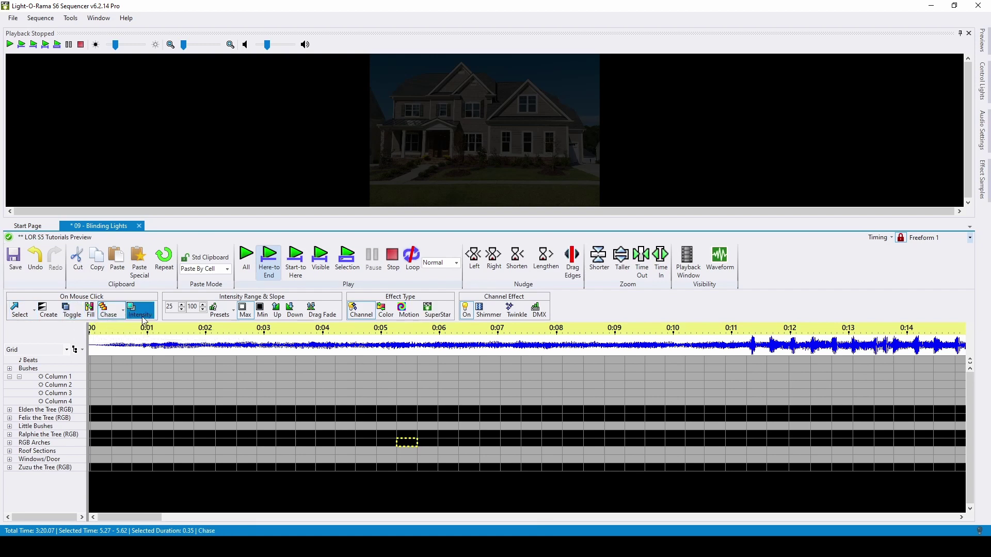
{"action": "left_click", "coordinate": [19, 313]}
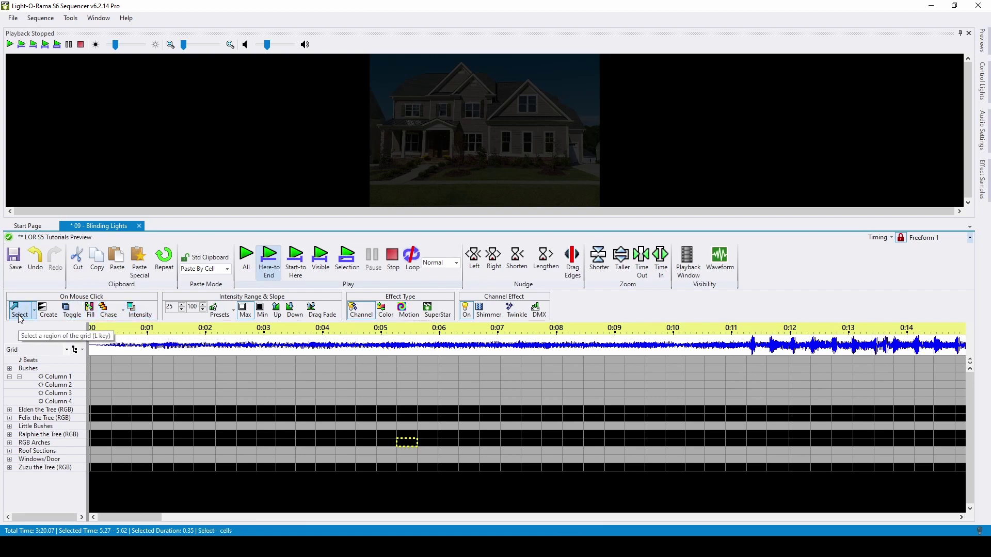
{"action": "left_click", "coordinate": [165, 385]}
{"action": "right_click", "coordinate": [166, 386]}
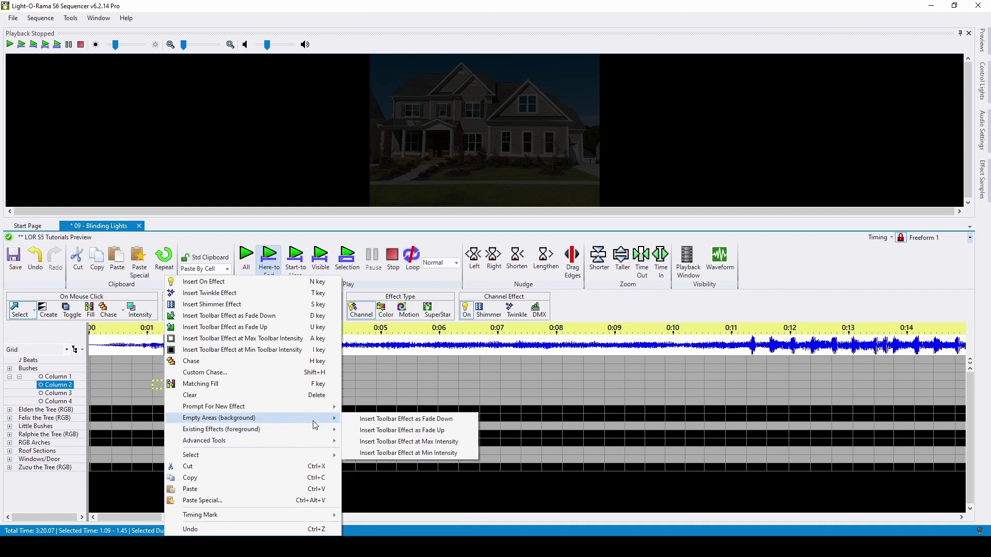
{"action": "mouse_move", "coordinate": [214, 407]}
{"action": "left_click", "coordinate": [373, 387]}
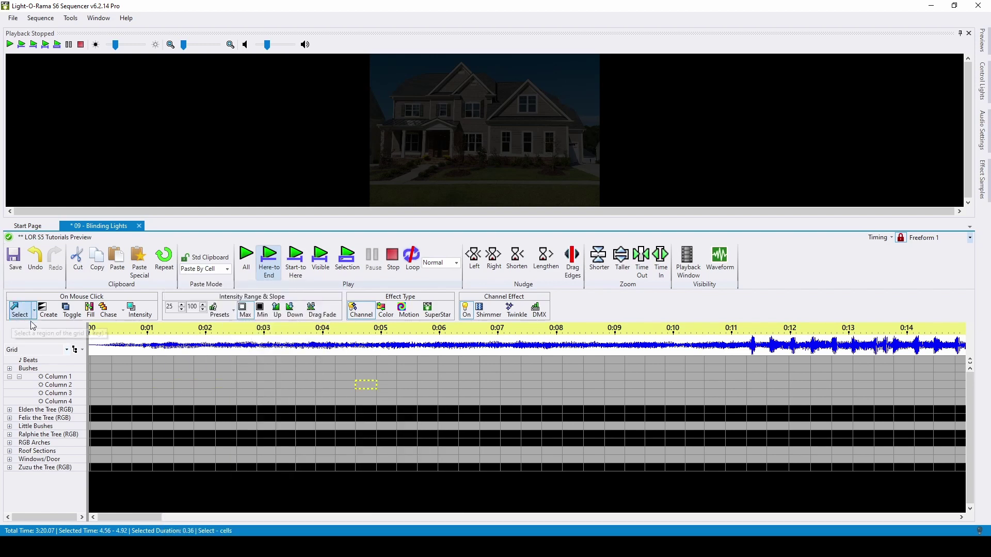
{"action": "left_click", "coordinate": [48, 313]}
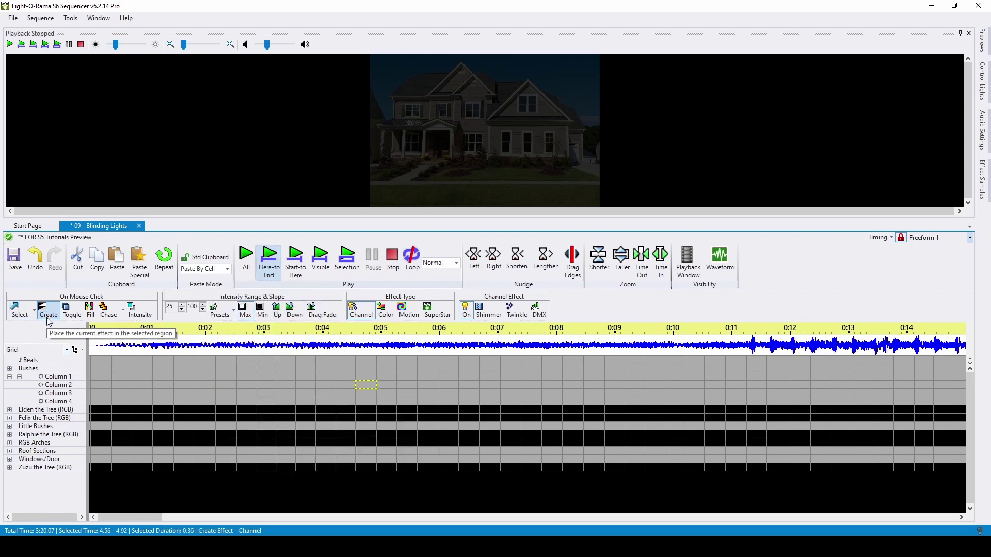
- Draw a red on effect in Bushes Column 1 at about 2.5 seconds
{"action": "left_click", "coordinate": [19, 313]}
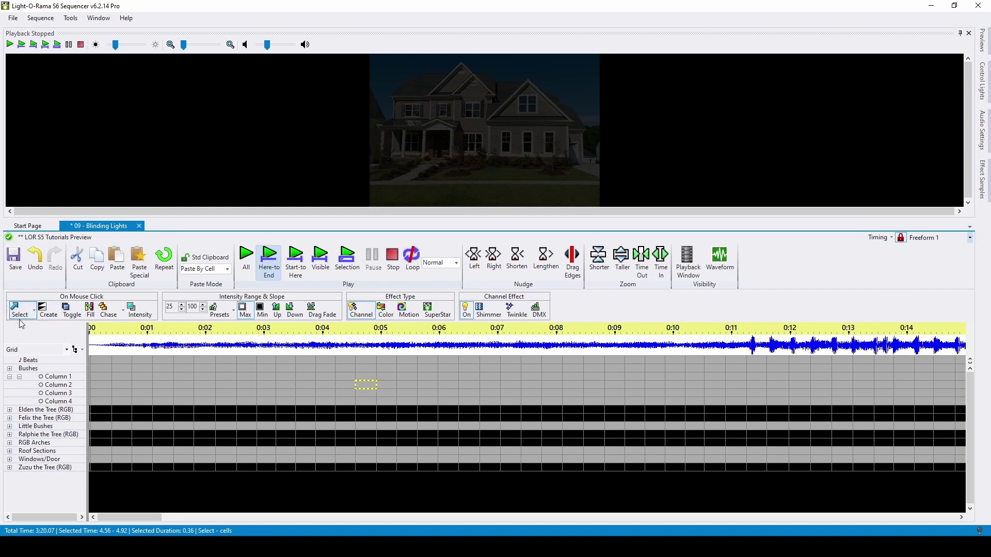
{"action": "left_click", "coordinate": [48, 310]}
{"action": "left_click", "coordinate": [240, 378]}
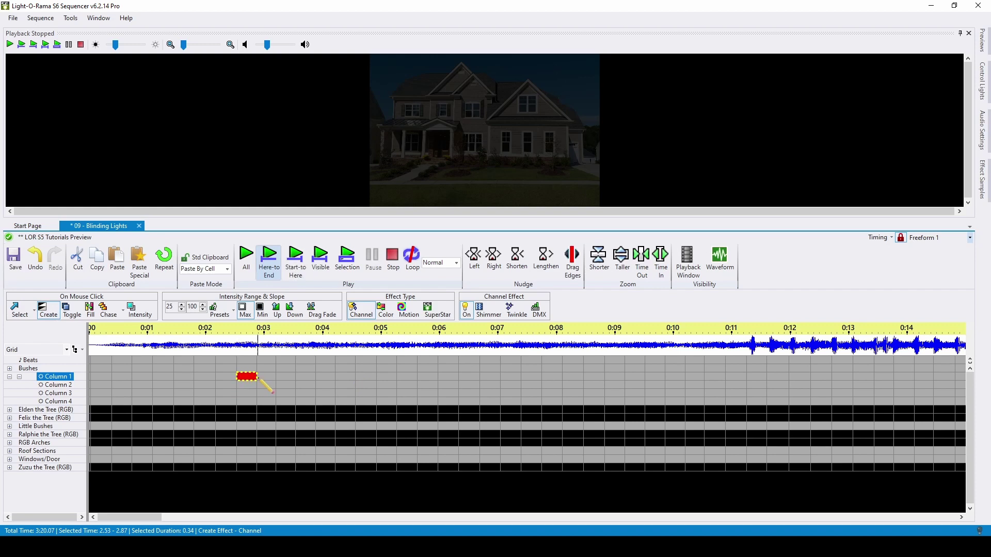
- Add a fade-down and then a fade-up in the following Column 1 cells
{"action": "left_click", "coordinate": [19, 311]}
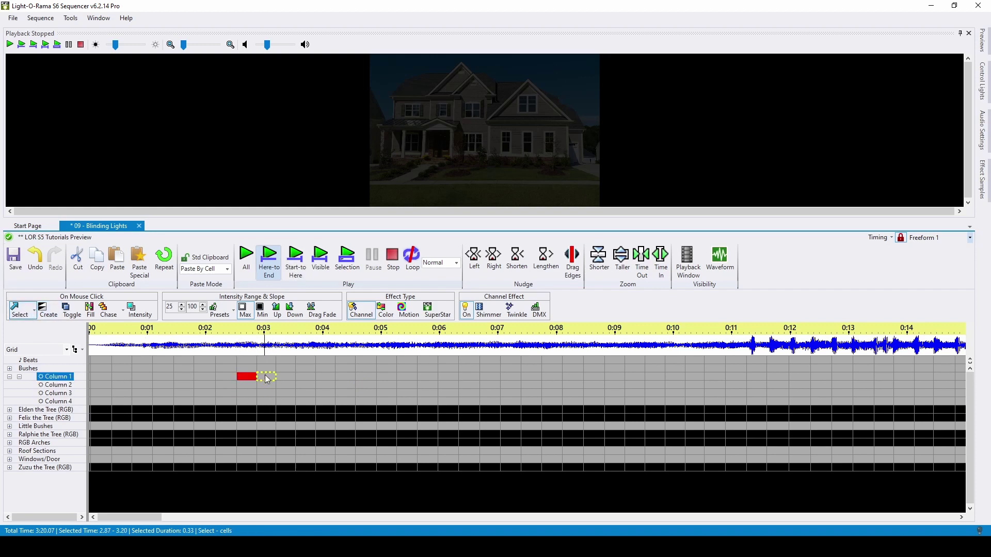
{"action": "key", "text": "d"}
{"action": "left_click", "coordinate": [285, 379]}
{"action": "key", "text": "u"}
{"action": "left_click", "coordinate": [322, 378]}
{"action": "right_click", "coordinate": [330, 378]}
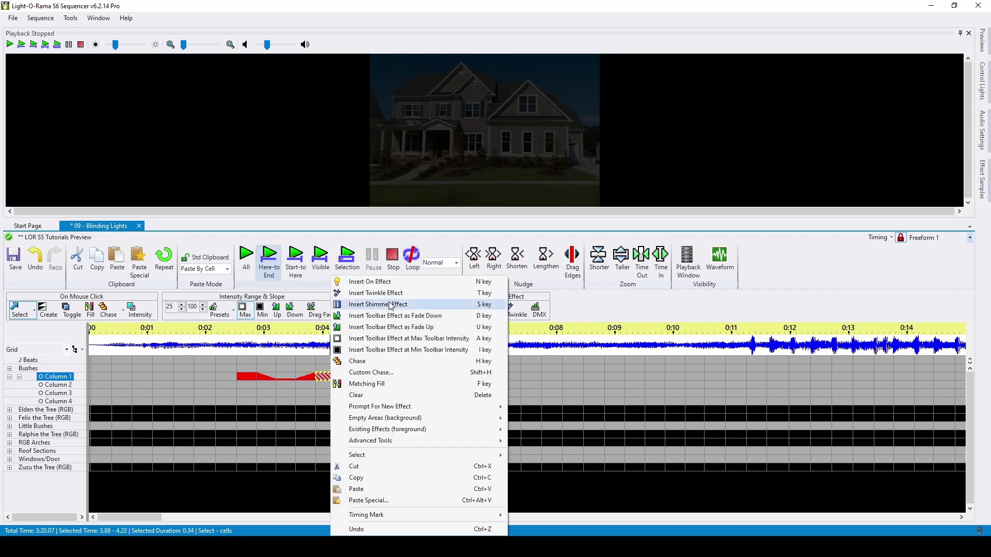
{"action": "left_click", "coordinate": [301, 393]}
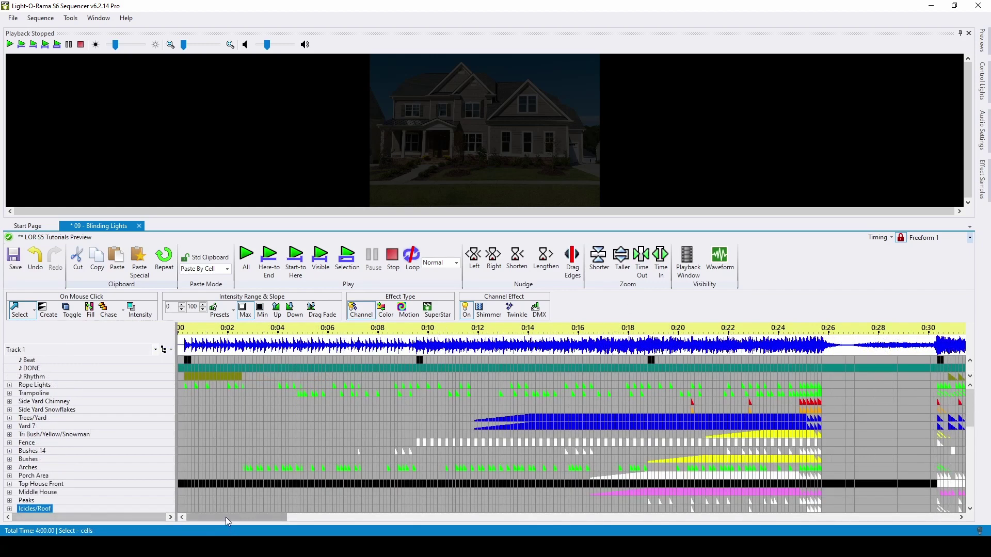
{"action": "left_click_drag", "start_coordinate": [231, 519], "coordinate": [907, 520]}
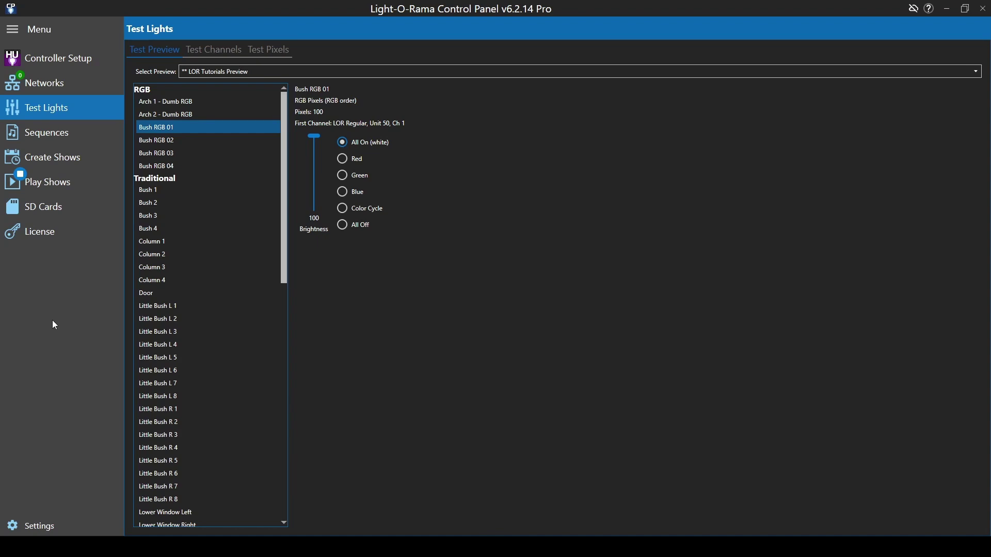
- Save a Light-O-Rama USB adapter network on COM 4, then go to Controller Setup
{"action": "left_click", "coordinate": [51, 87]}
{"action": "left_click", "coordinate": [821, 29]}
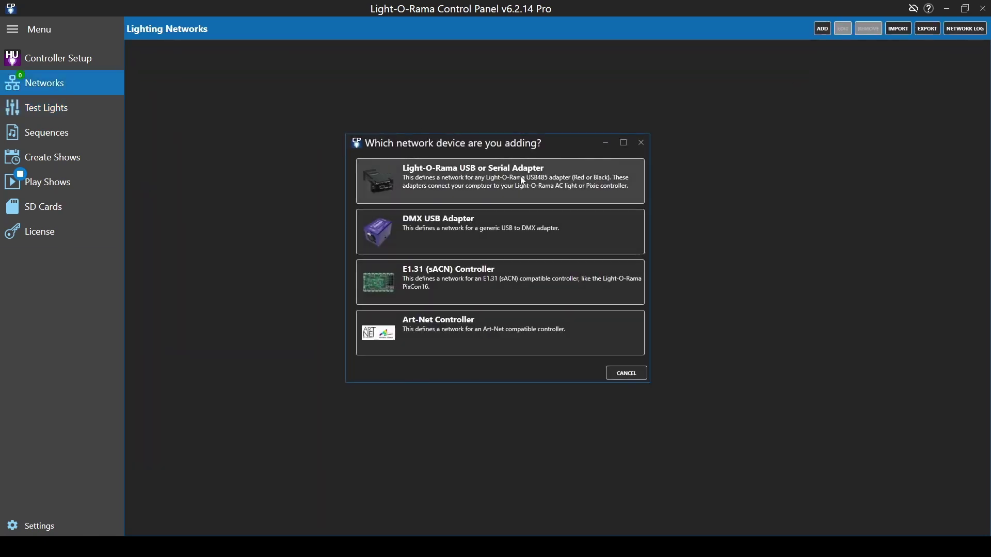
{"action": "left_click", "coordinate": [520, 176]}
{"action": "left_click", "coordinate": [460, 255]}
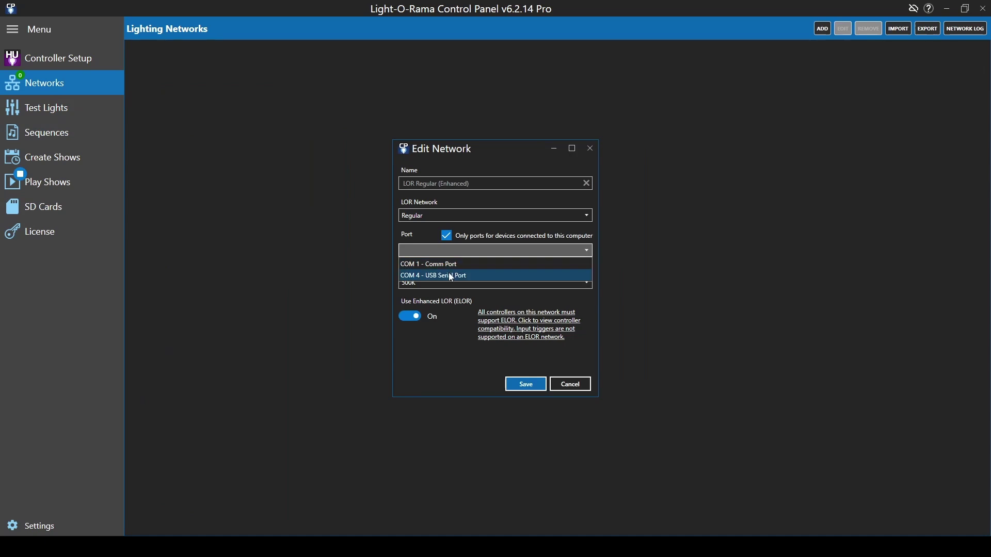
{"action": "left_click", "coordinate": [448, 274]}
{"action": "left_click", "coordinate": [518, 384]}
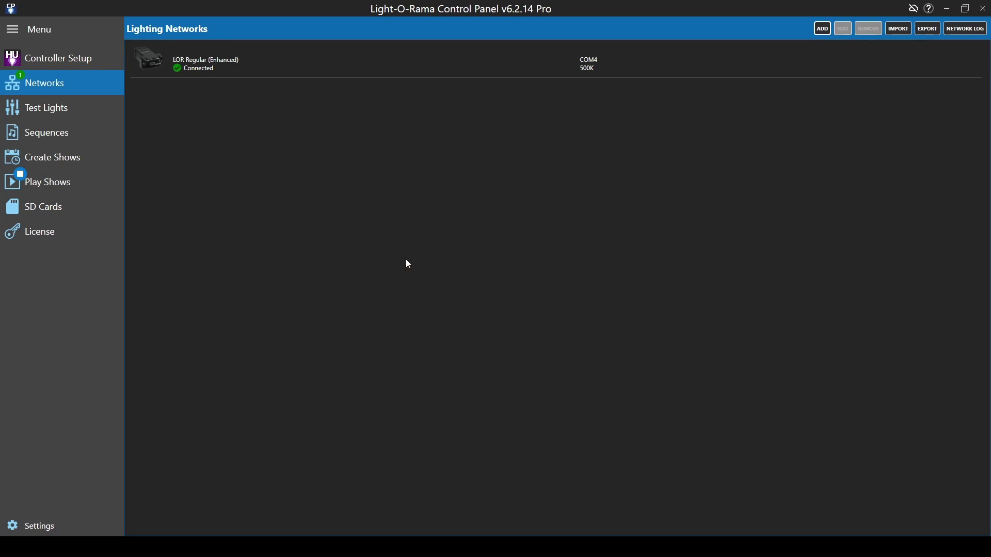
{"action": "left_click", "coordinate": [78, 59]}
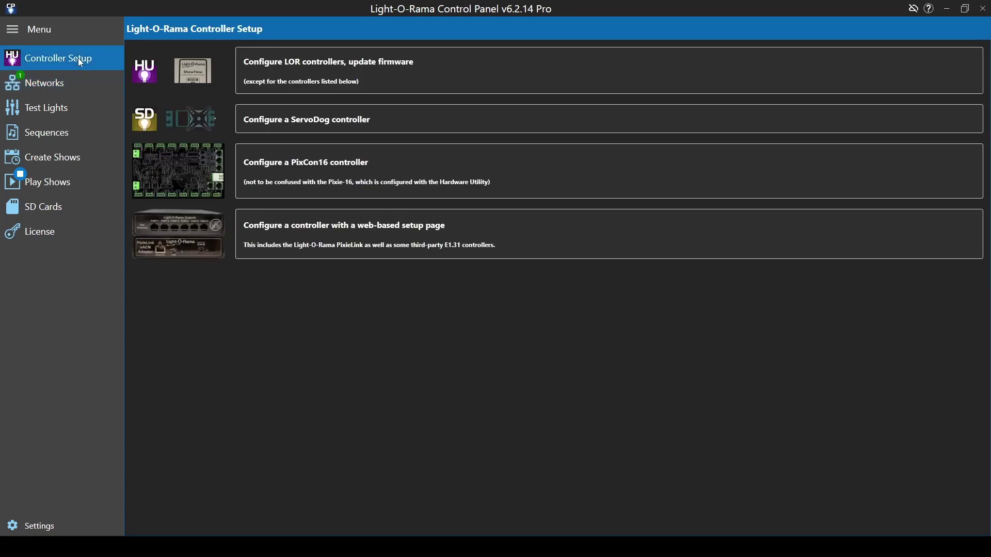
- Launch the Hardware Utility on Comm 4, dismiss its port messages, then exit it
{"action": "left_click", "coordinate": [352, 77]}
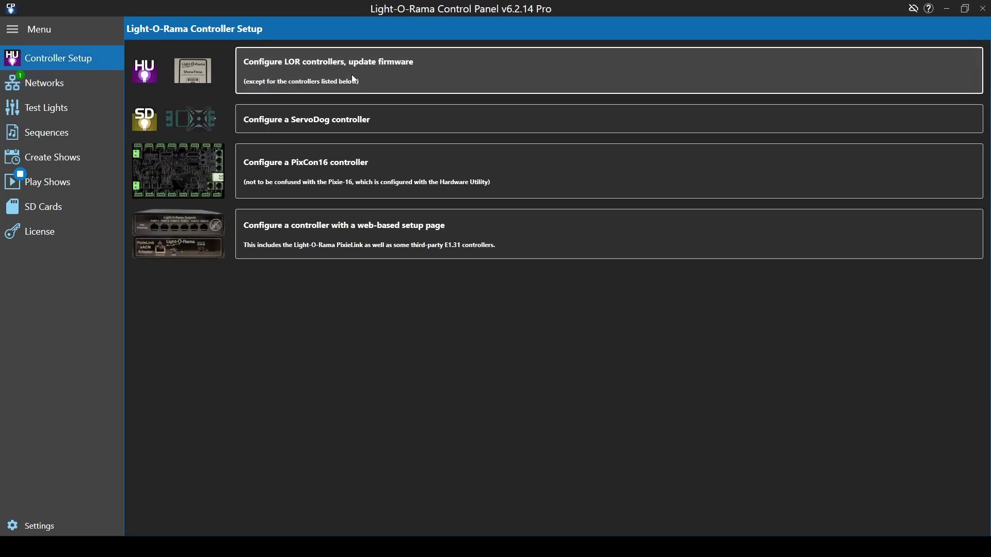
{"action": "left_click", "coordinate": [520, 326]}
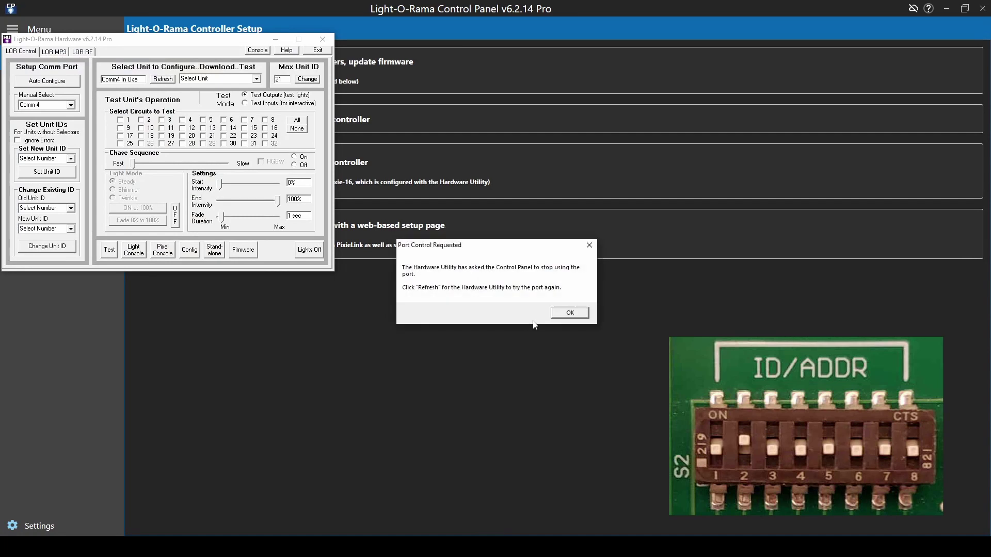
{"action": "left_click", "coordinate": [566, 313]}
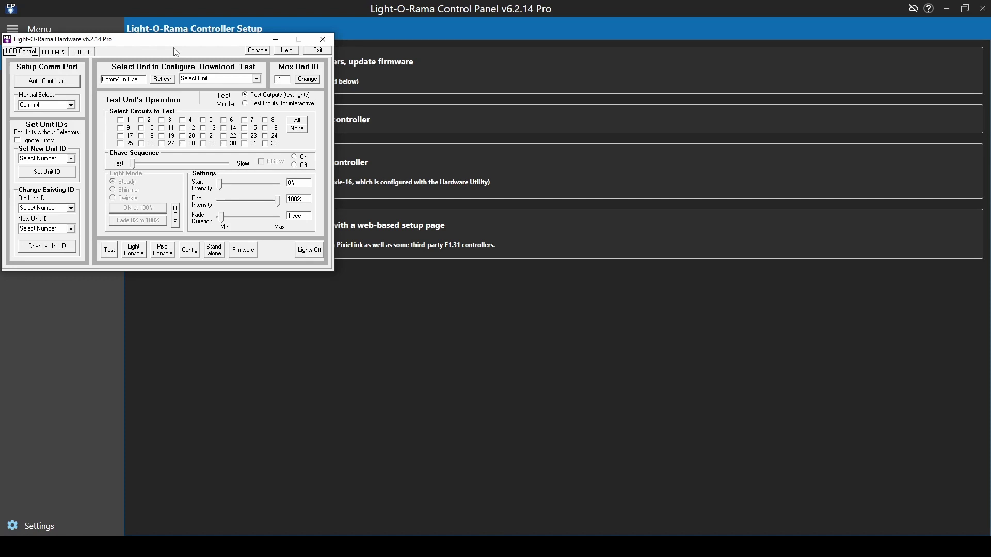
{"action": "left_click_drag", "start_coordinate": [175, 52], "coordinate": [297, 117]}
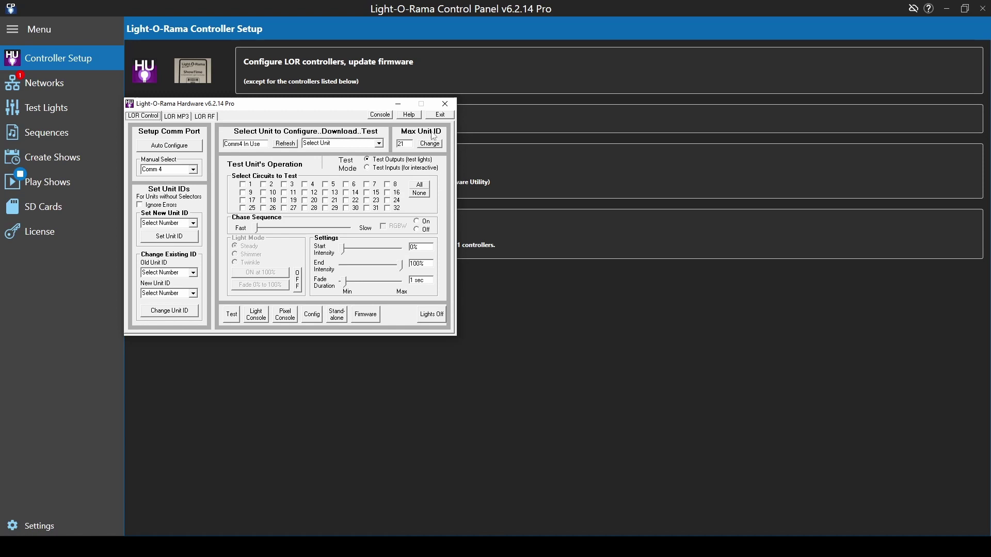
{"action": "left_click", "coordinate": [440, 114]}
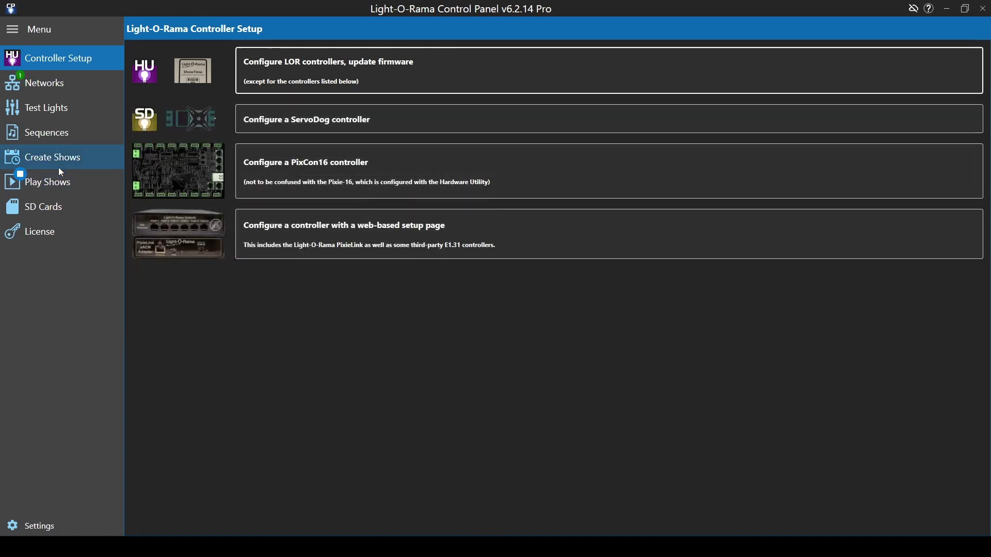
- Add Holly Jolly Christmas, Addams Family, All I Want and Baby Shark to a new show's Main section
{"action": "left_click", "coordinate": [95, 158]}
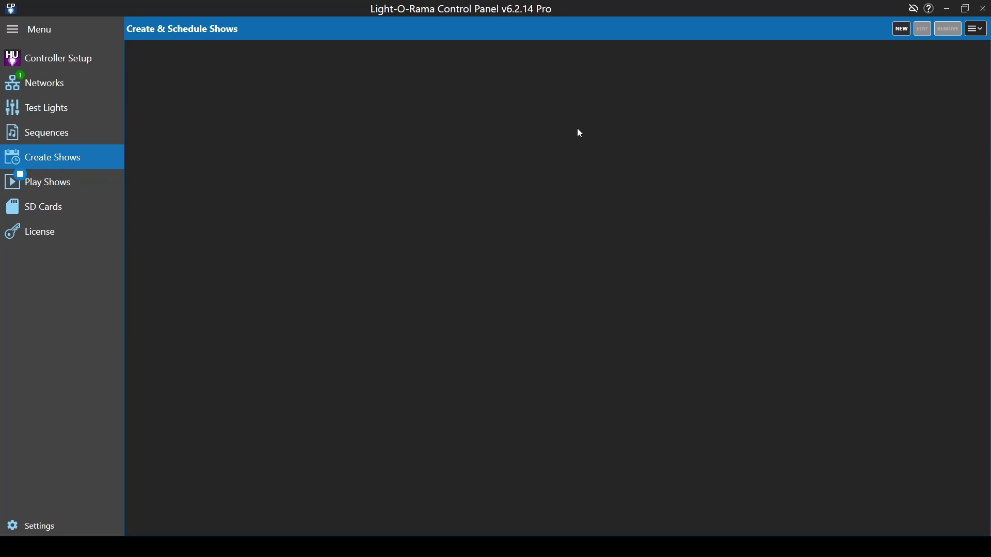
{"action": "left_click", "coordinate": [901, 29]}
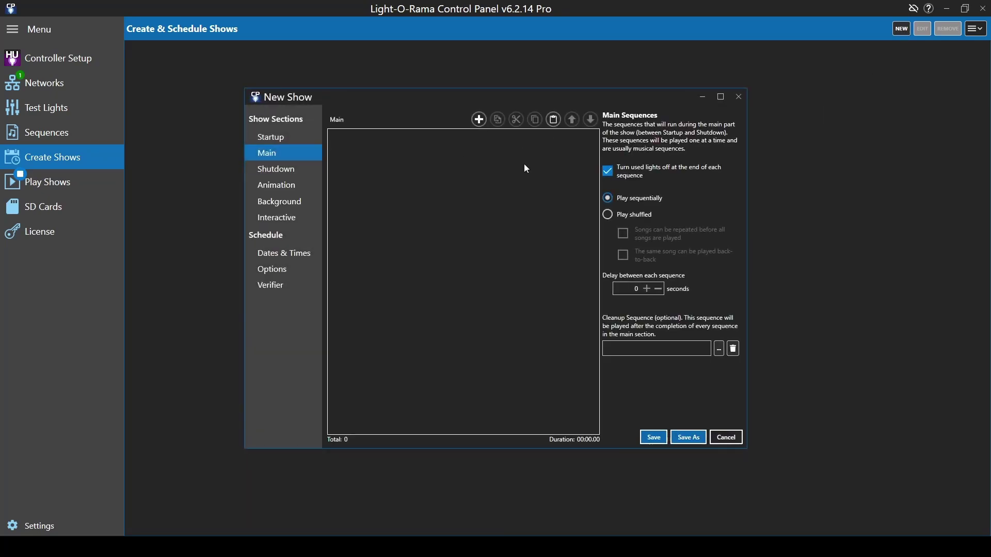
{"action": "left_click", "coordinate": [479, 120]}
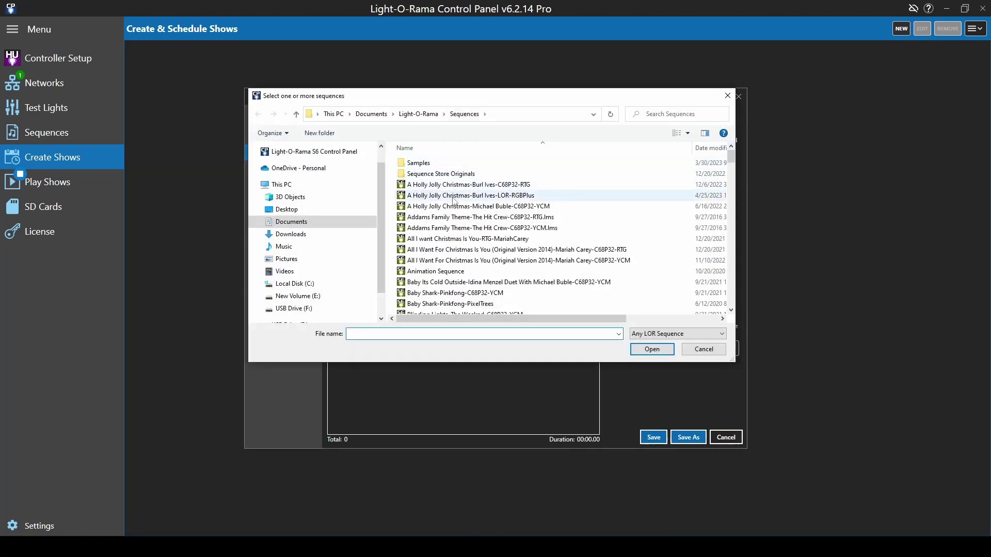
{"action": "left_click", "coordinate": [473, 196]}
{"action": "left_click", "coordinate": [488, 229], "text": "ctrl"}
{"action": "left_click", "coordinate": [490, 260], "text": "ctrl"}
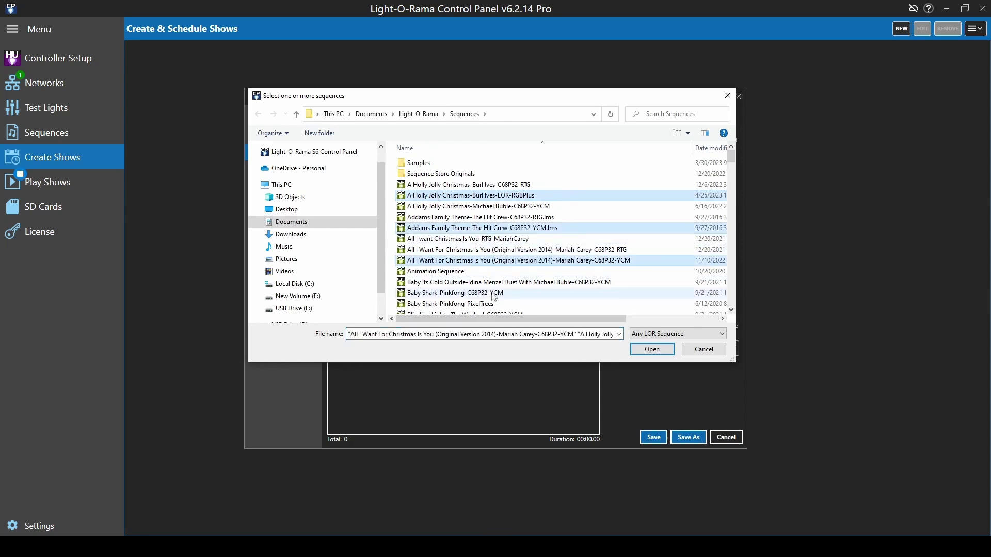
{"action": "left_click", "coordinate": [494, 293], "text": "ctrl"}
{"action": "left_click", "coordinate": [653, 349]}
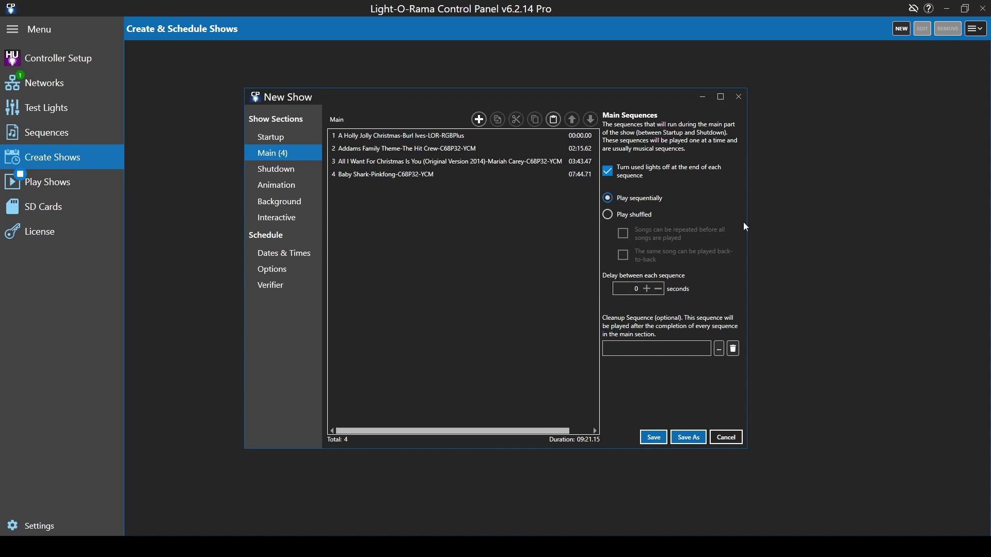
- Schedule the show daily 5–10 PM, save it as 'Tutorial', activate it, and view upcoming runs
{"action": "left_click", "coordinate": [298, 254]}
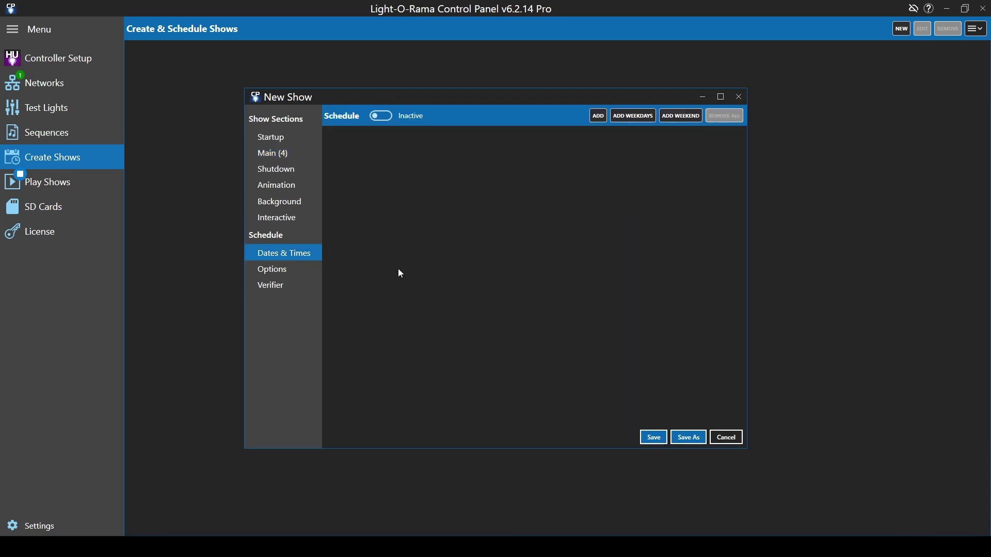
{"action": "left_click", "coordinate": [597, 115]}
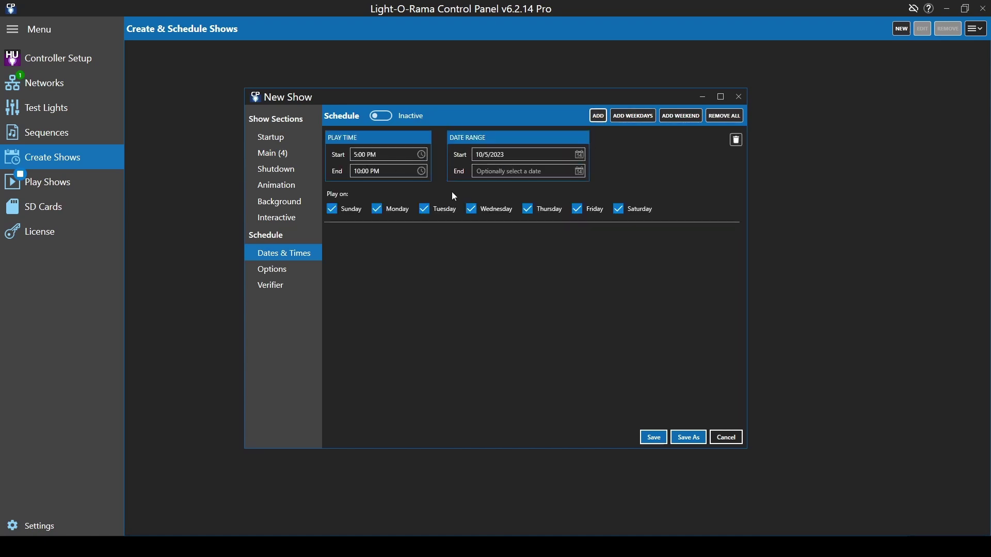
{"action": "left_click", "coordinate": [689, 438]}
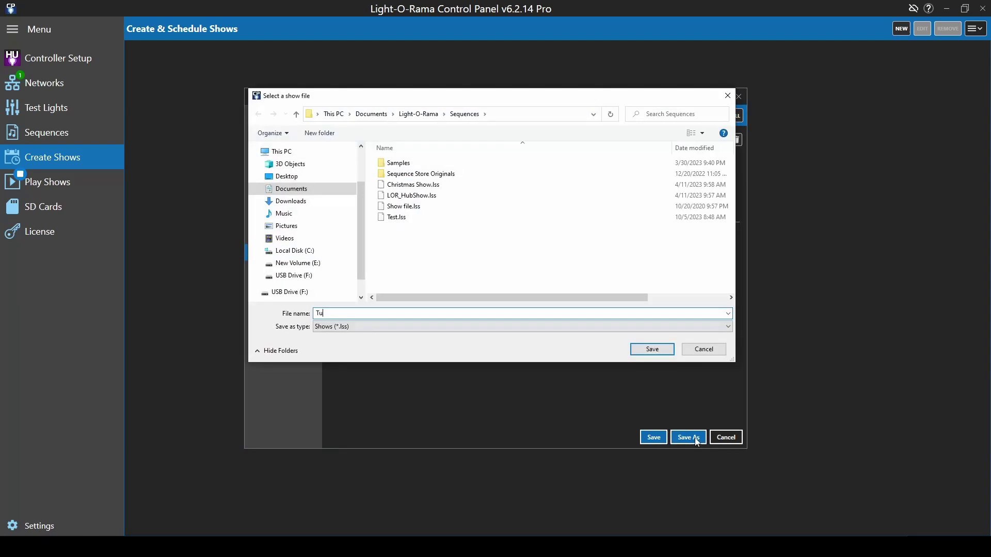
{"action": "type", "text": "Tutorial"}
{"action": "left_click", "coordinate": [652, 349]}
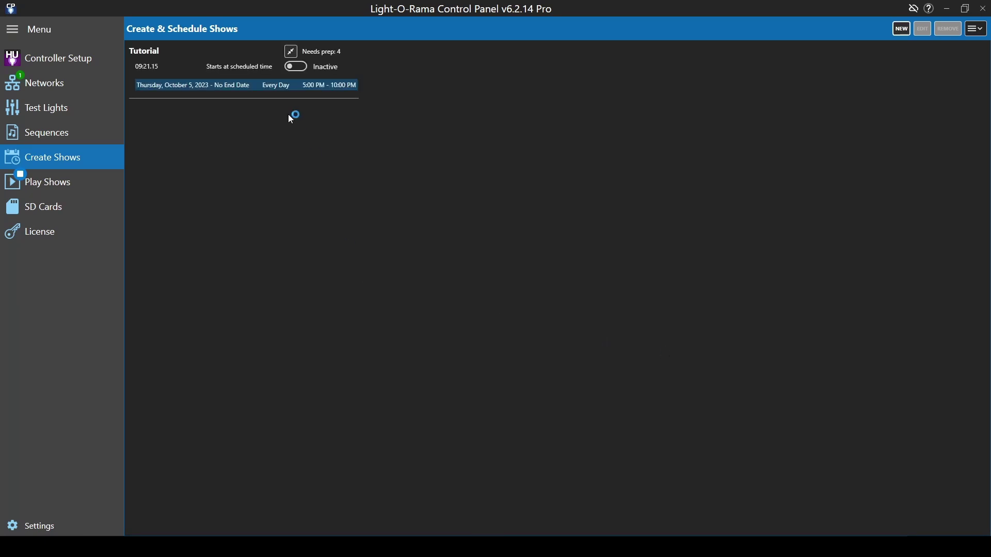
{"action": "left_click", "coordinate": [295, 68]}
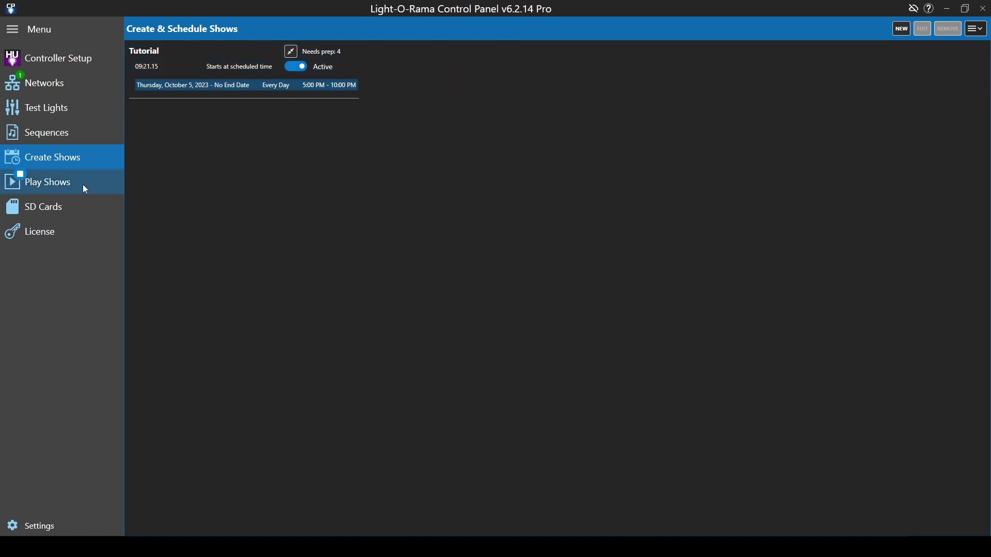
{"action": "left_click", "coordinate": [82, 185]}
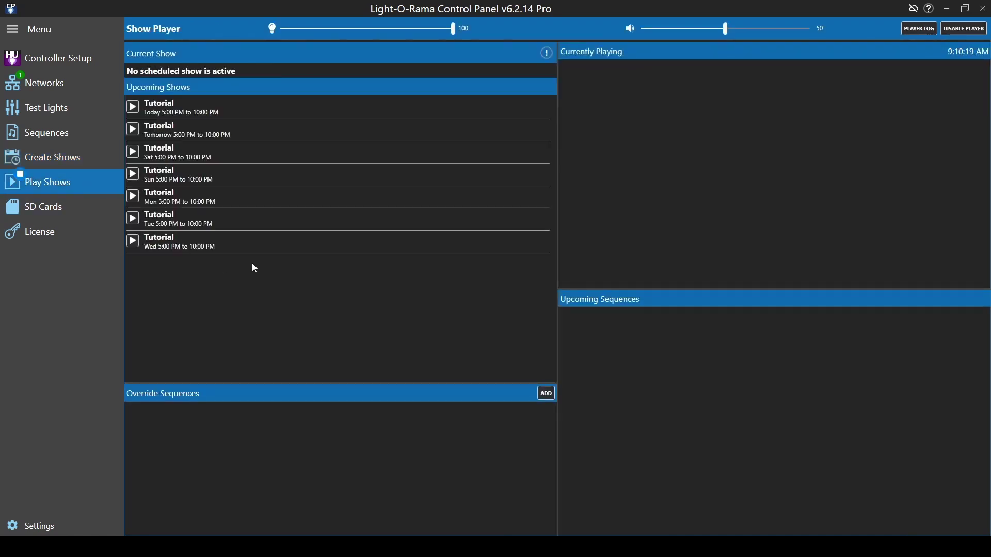
- Start an SD card show on the detected drive using the MP3 Director device
{"action": "left_click", "coordinate": [68, 208]}
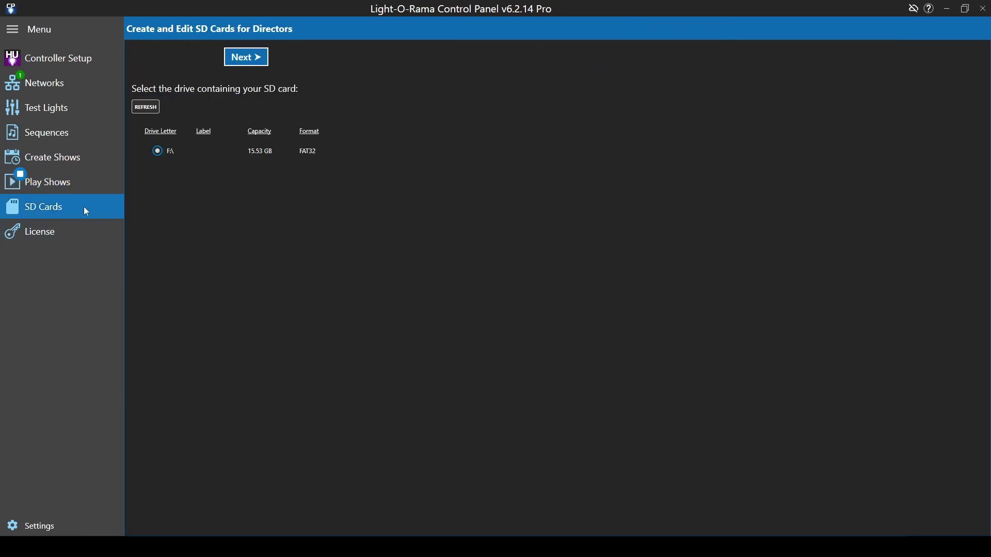
{"action": "left_click", "coordinate": [261, 59]}
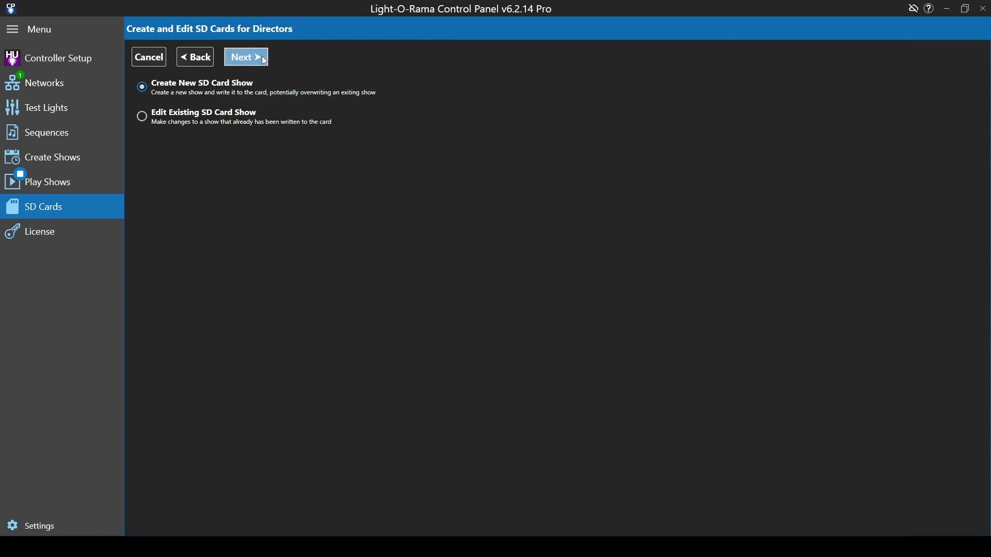
{"action": "left_click", "coordinate": [263, 60]}
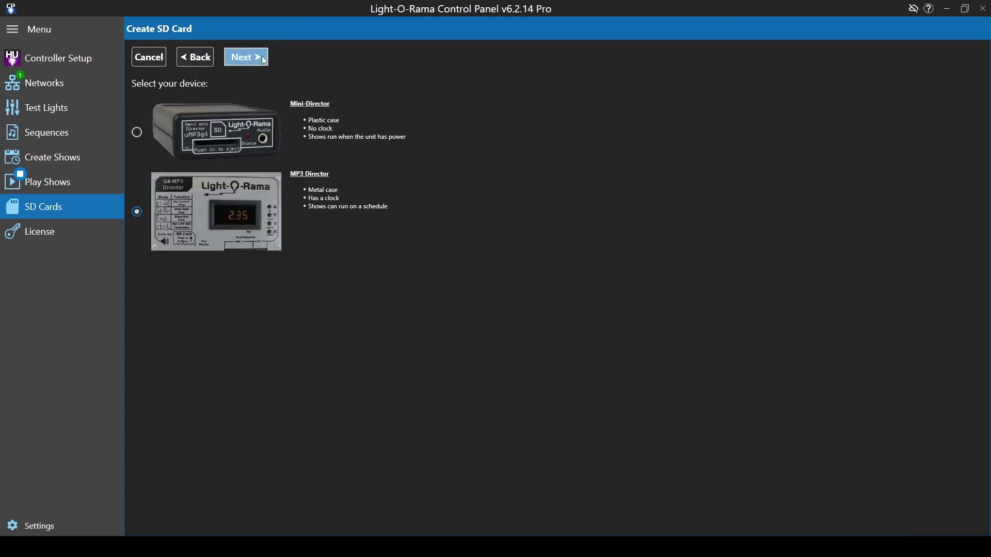
{"action": "left_click", "coordinate": [264, 59]}
{"action": "left_click", "coordinate": [263, 60]}
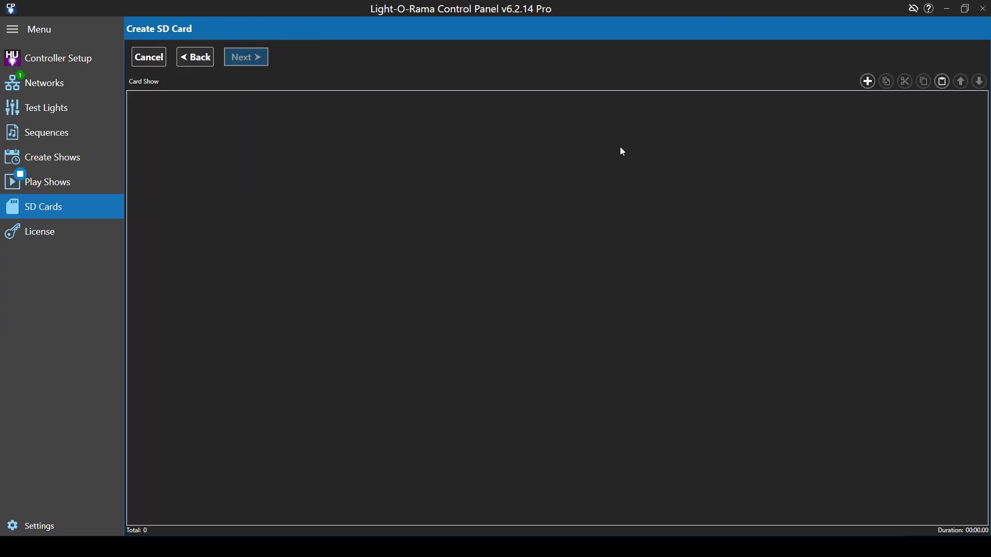
- Add Michael Buble Holly Jolly Christmas, Mariah Carey RTG and Baby Its Cold Outside to the card show
{"action": "left_click", "coordinate": [867, 82]}
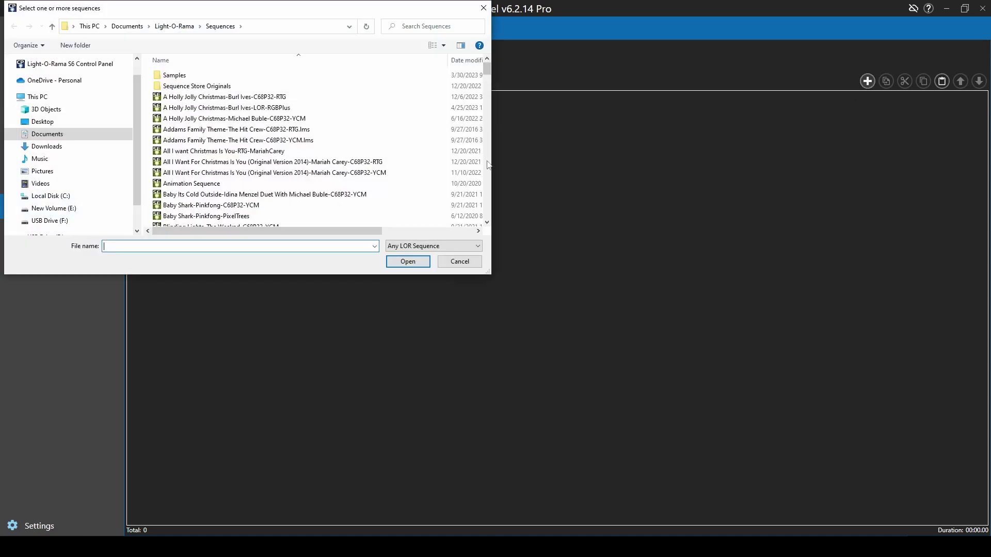
{"action": "left_click", "coordinate": [300, 120]}
{"action": "left_click", "coordinate": [303, 162], "text": "ctrl"}
{"action": "left_click", "coordinate": [288, 194], "text": "ctrl"}
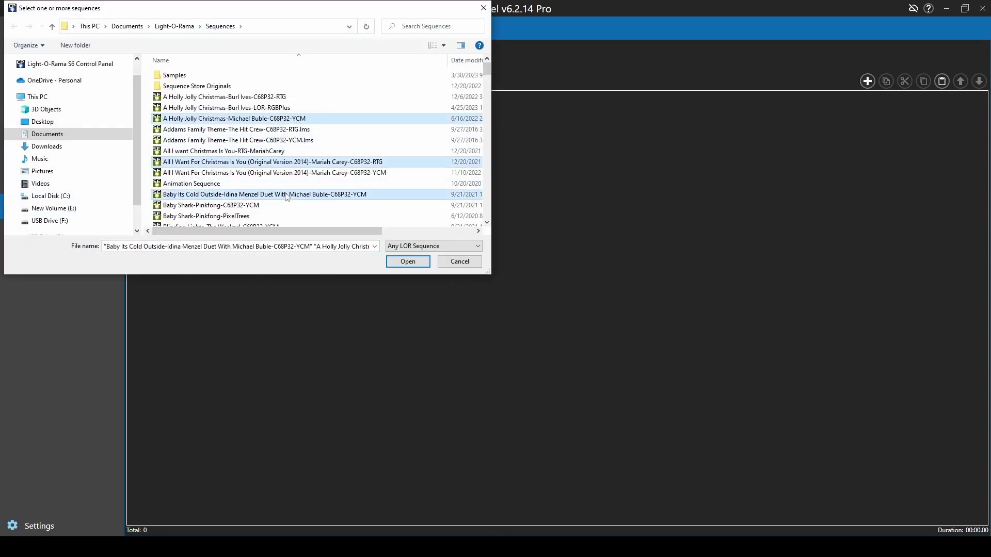
{"action": "left_click", "coordinate": [408, 261]}
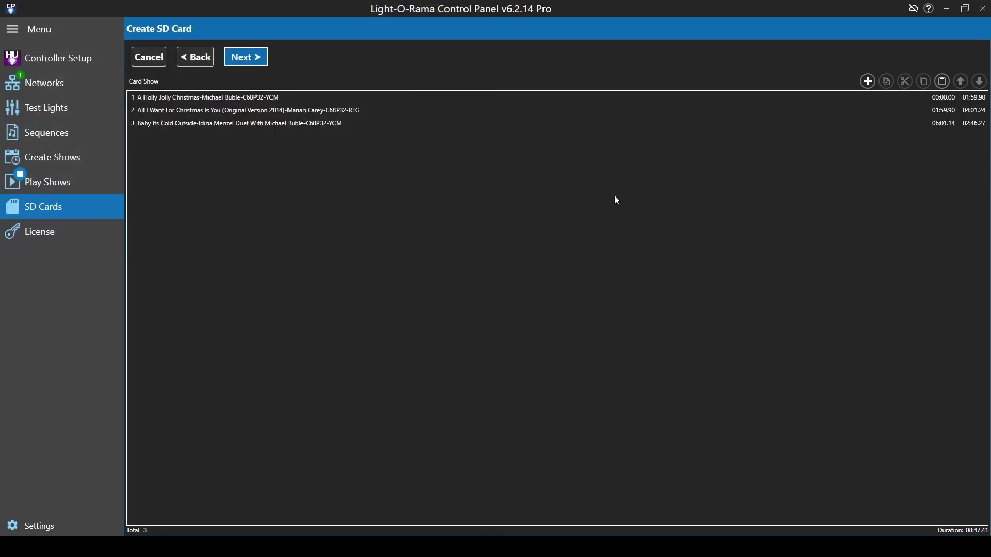
- Advance past the director port table and card options to the write-to-card step
{"action": "left_click", "coordinate": [243, 62]}
{"action": "left_click", "coordinate": [245, 62]}
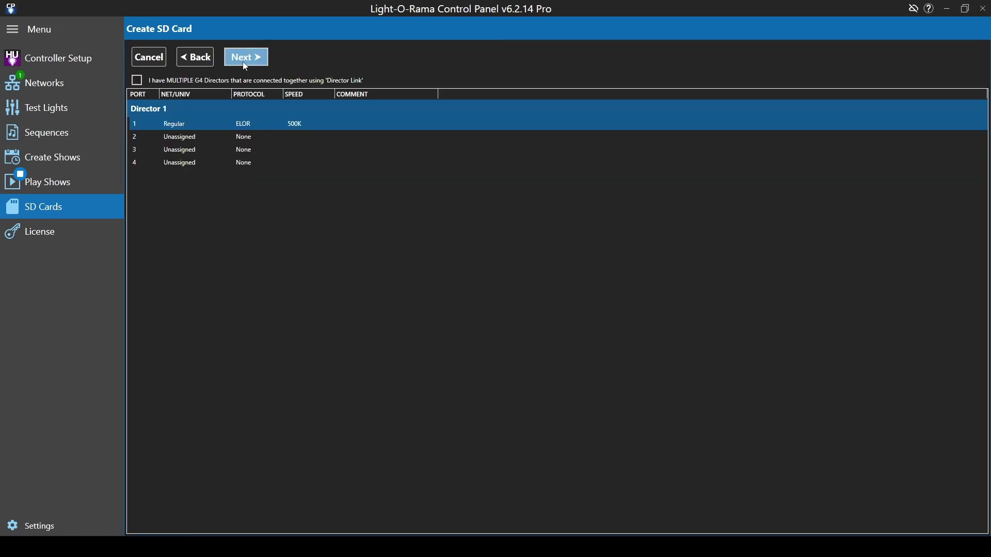
{"action": "left_click", "coordinate": [245, 62]}
{"action": "left_click", "coordinate": [244, 62]}
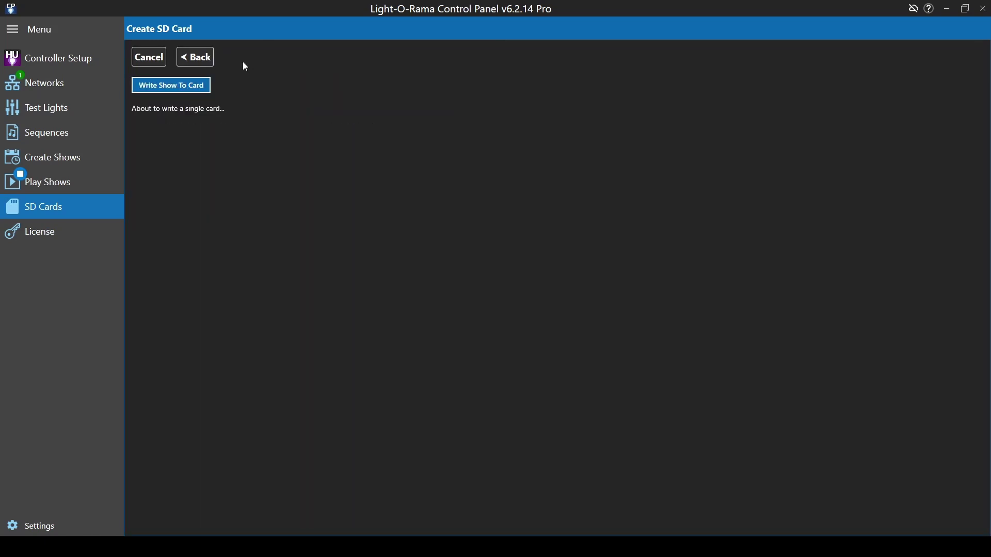
- Step back from write-to-card past the director port table to the card show list
{"action": "left_click", "coordinate": [196, 56]}
{"action": "left_click", "coordinate": [197, 56]}
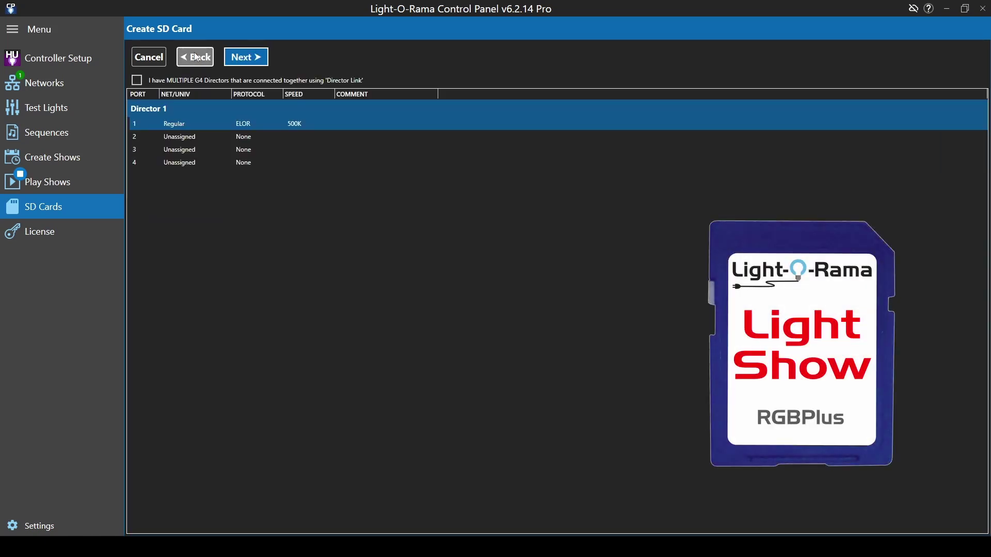
{"action": "left_click", "coordinate": [196, 57]}
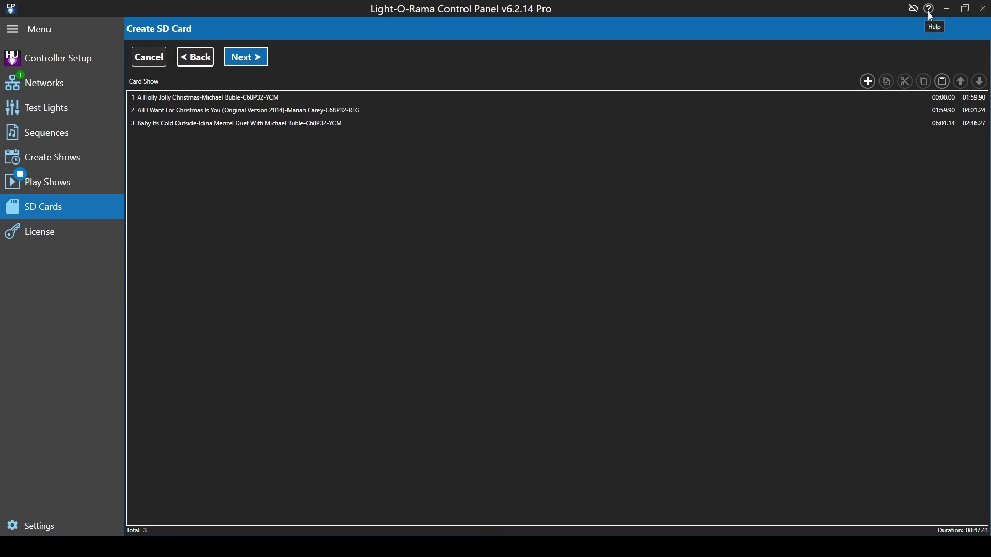
- Show the Control Panel help topic from the title-bar Help icon
{"action": "left_click", "coordinate": [929, 10]}
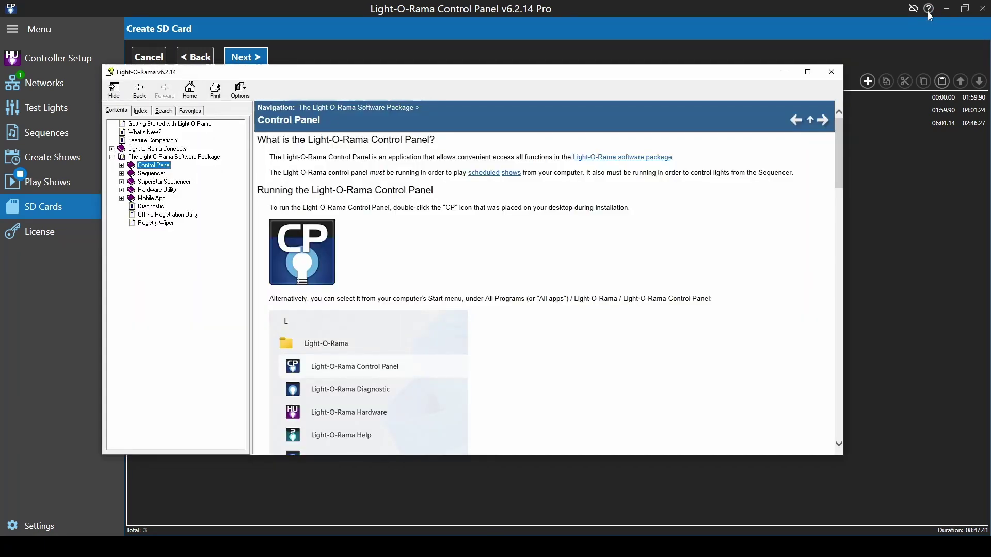